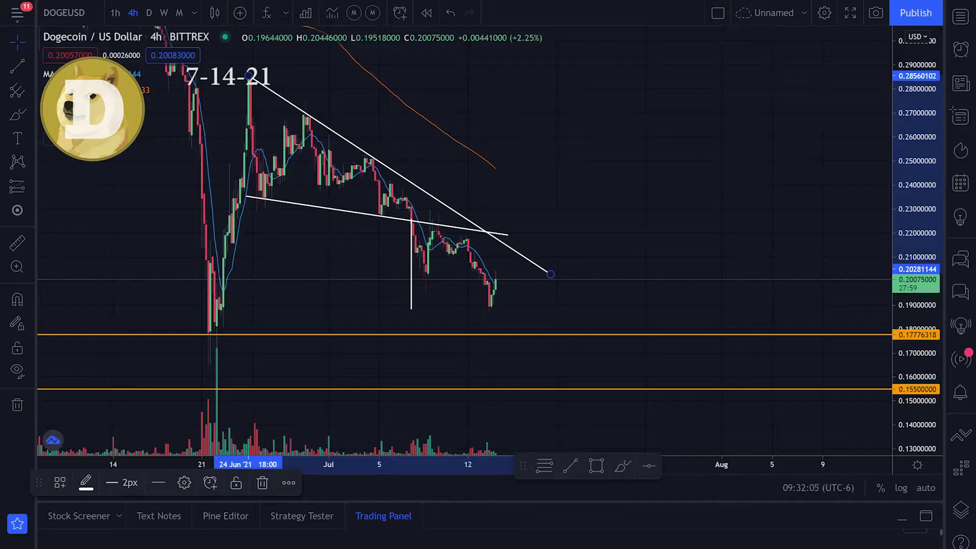
Step: Brush along the white falling wedge from its late-June high toward the lower trendline, and undo the marks
{"action": "left_click", "coordinate": [17, 115]}
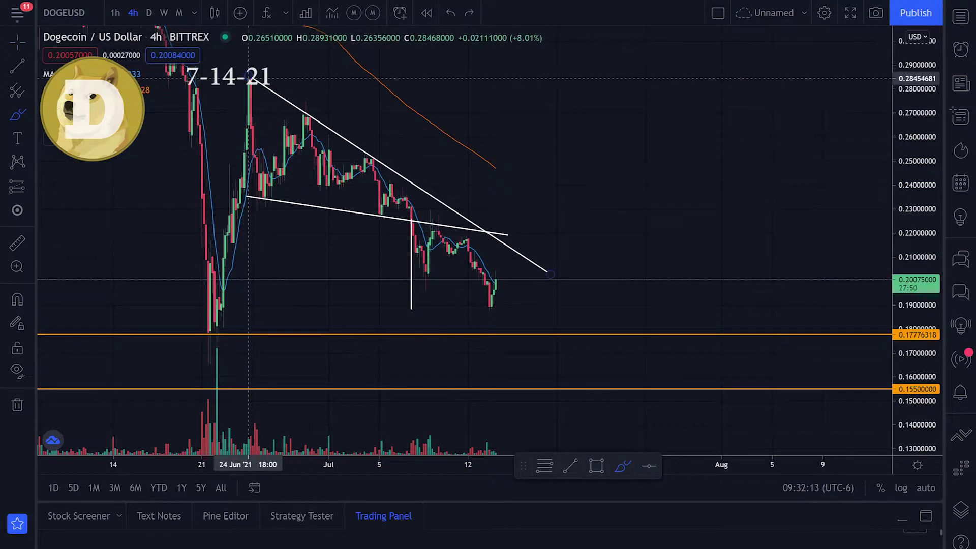
{"action": "mouse_move", "coordinate": [248, 81]}
{"action": "left_mouse_down"}
{"action": "mouse_move", "coordinate": [263, 194]}
{"action": "mouse_move", "coordinate": [293, 133]}
{"action": "mouse_move", "coordinate": [356, 158]}
{"action": "mouse_move", "coordinate": [386, 217]}
{"action": "mouse_move", "coordinate": [423, 212]}
{"action": "mouse_move", "coordinate": [423, 222]}
{"action": "mouse_move", "coordinate": [407, 225]}
{"action": "mouse_move", "coordinate": [405, 214]}
{"action": "left_mouse_up"}
{"action": "key", "text": "ctrl+z"}
{"action": "key", "text": "ctrl+z"}
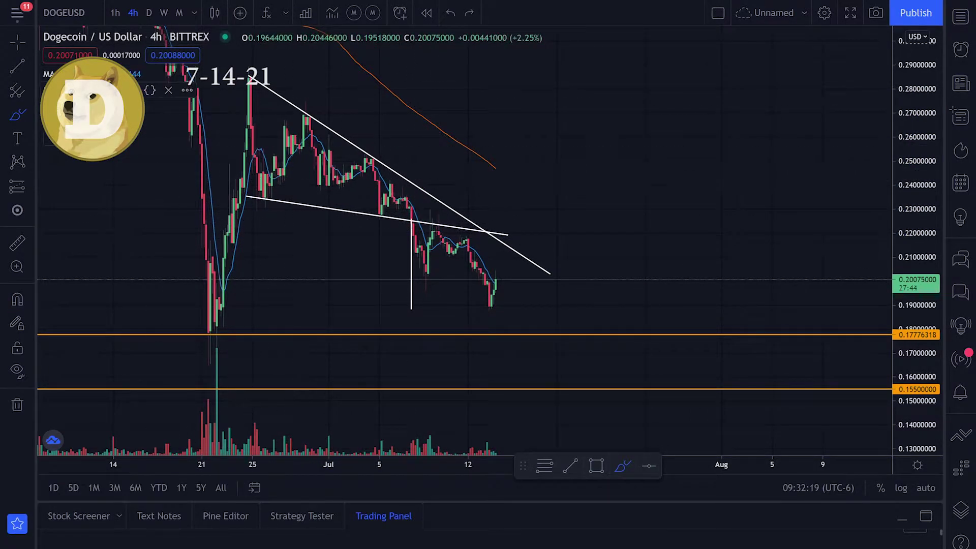
Step: Draw a vertical line at the wedge's height and move it to the 7 July breakdown, spanning about 0.2259 to 0.1878
{"action": "key", "text": "alt+t"}
{"action": "left_click_drag", "start_coordinate": [307, 115], "coordinate": [306, 204]}
{"action": "left_click_drag", "start_coordinate": [306, 171], "coordinate": [411, 278]}
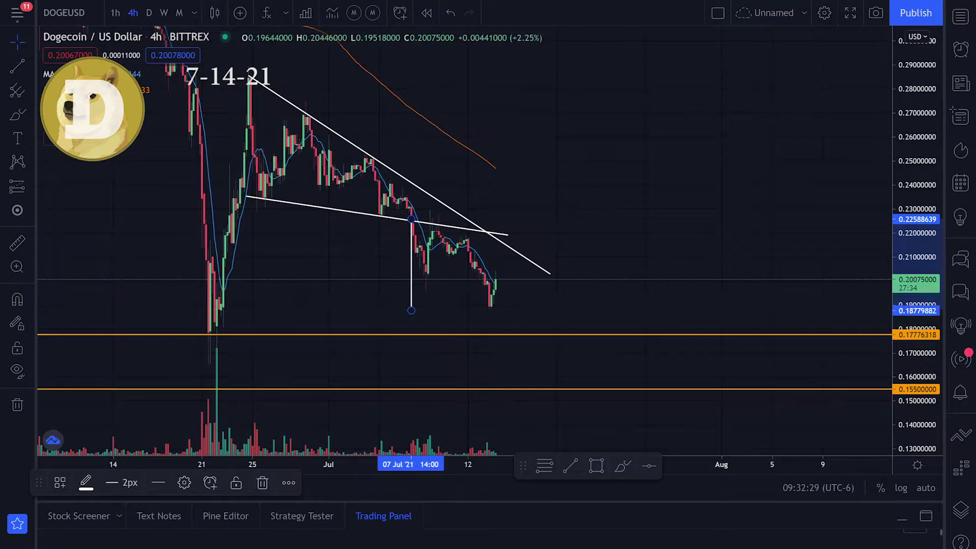
Step: Brush short marks at the mid-July low near 0.19, level with the vertical line's lower end, and undo them
{"action": "left_click", "coordinate": [18, 115]}
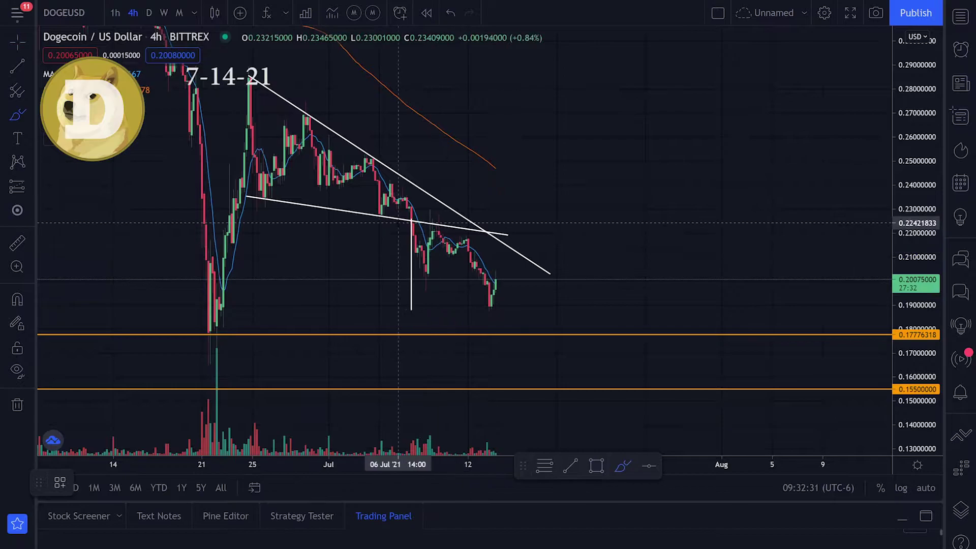
{"action": "left_click_drag", "start_coordinate": [493, 303], "coordinate": [411, 307]}
{"action": "key", "text": "ctrl+z"}
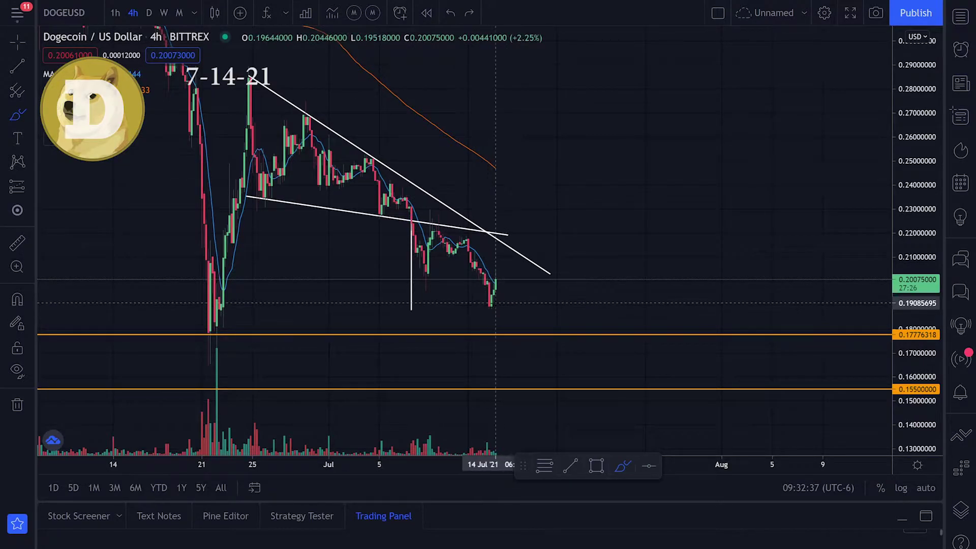
{"action": "left_click_drag", "start_coordinate": [489, 304], "coordinate": [483, 310]}
{"action": "key", "text": "ctrl+z"}
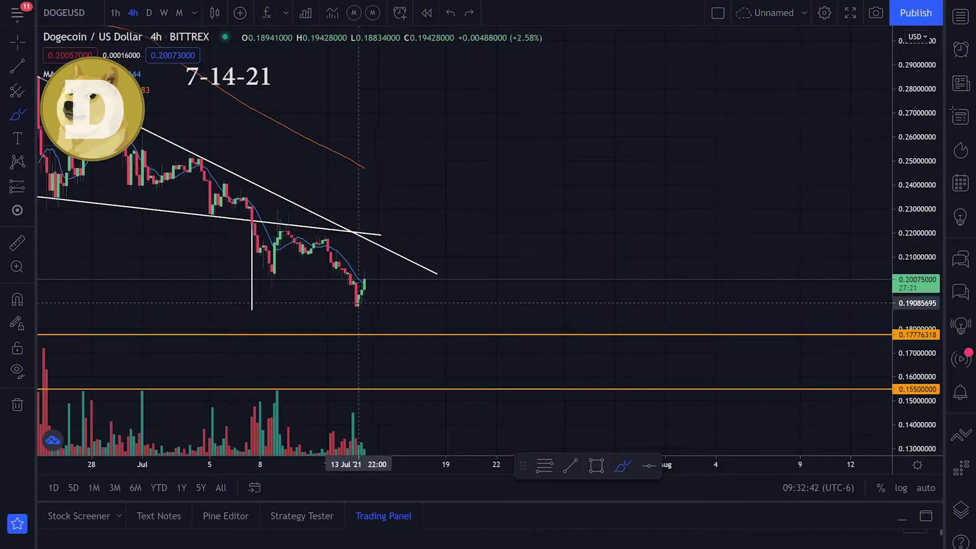
{"action": "left_click_drag", "start_coordinate": [358, 305], "coordinate": [364, 314]}
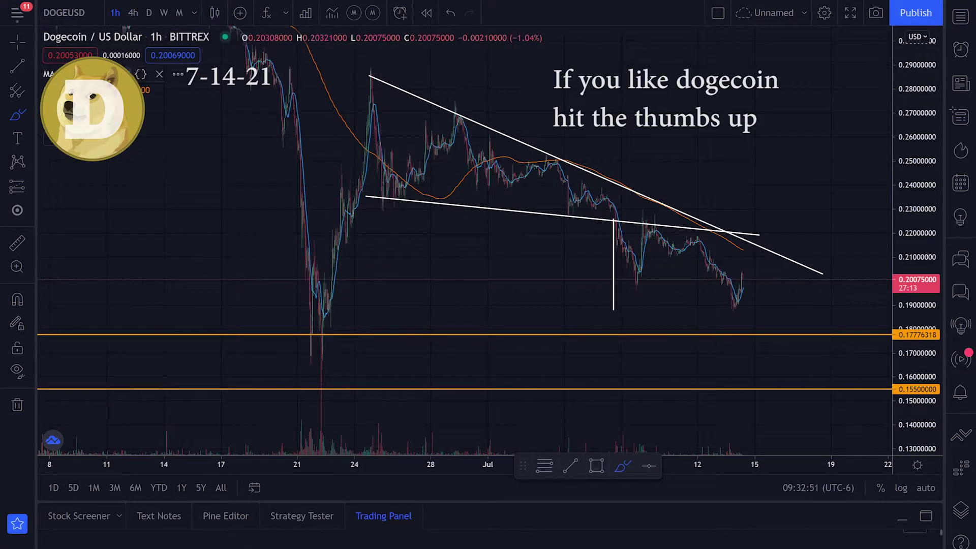
Step: Trace the wedge's upper descending trendline on the 1h chart with the brush, and undo the strokes
{"action": "left_click_drag", "start_coordinate": [370, 75], "coordinate": [735, 231]}
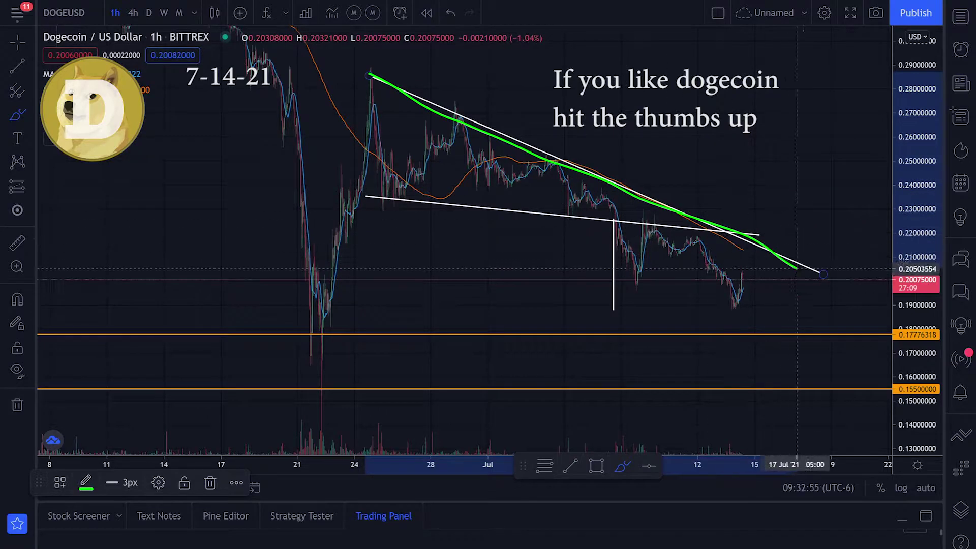
{"action": "key", "text": "ctrl+z"}
{"action": "mouse_move", "coordinate": [378, 92]}
{"action": "left_mouse_down"}
{"action": "mouse_move", "coordinate": [392, 148]}
{"action": "mouse_move", "coordinate": [476, 130]}
{"action": "mouse_move", "coordinate": [595, 189]}
{"action": "mouse_move", "coordinate": [661, 262]}
{"action": "mouse_move", "coordinate": [737, 293]}
{"action": "mouse_move", "coordinate": [784, 265]}
{"action": "mouse_move", "coordinate": [830, 298]}
{"action": "mouse_move", "coordinate": [844, 295]}
{"action": "left_mouse_up"}
{"action": "key", "text": "ctrl+z"}
Step: Brush temporary marks beyond the latest 4h candles, around the 0.17776318 support line
{"action": "scroll", "coordinate": [766, 299], "scroll_direction": "up", "scroll_amount": 3}
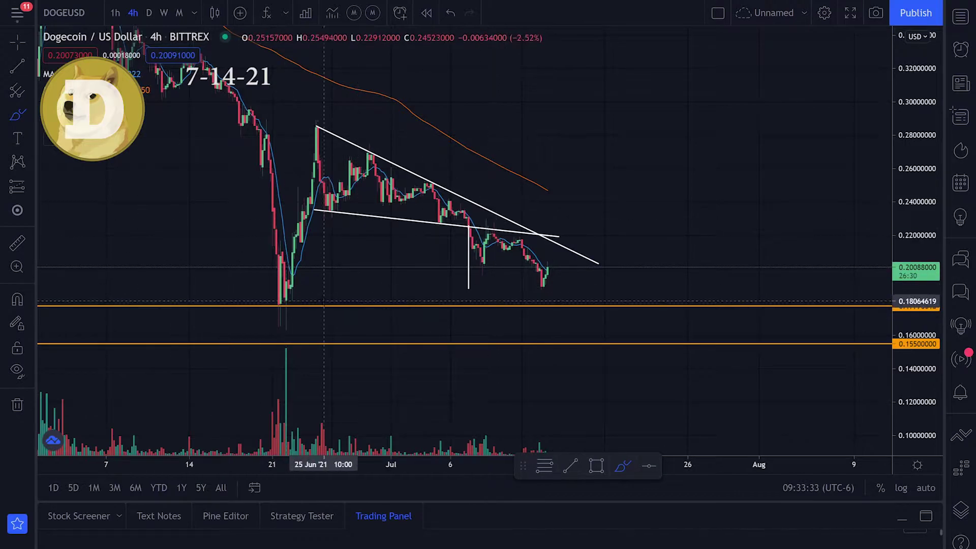
{"action": "mouse_move", "coordinate": [653, 287]}
{"action": "left_mouse_down"}
{"action": "mouse_move", "coordinate": [620, 326]}
{"action": "mouse_move", "coordinate": [628, 305]}
{"action": "mouse_move", "coordinate": [607, 327]}
{"action": "left_mouse_up"}
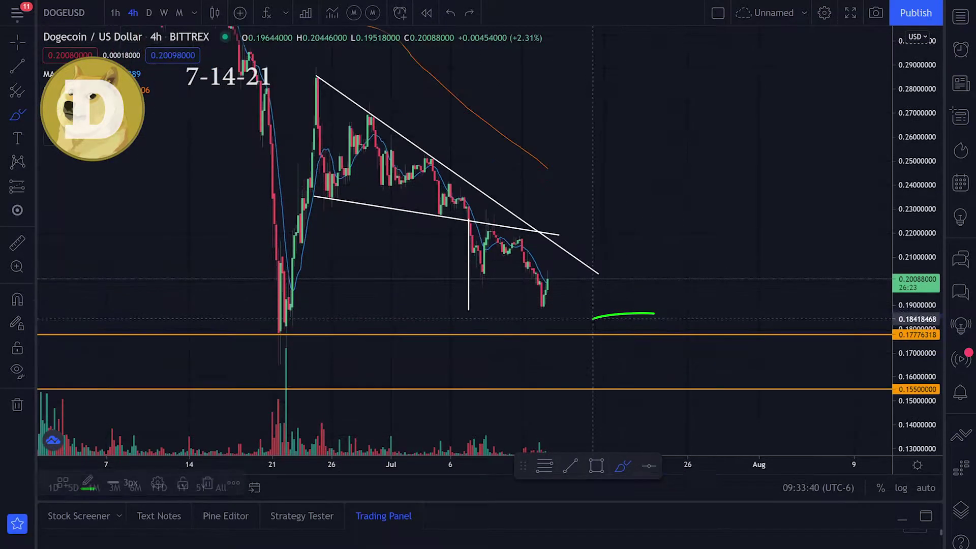
{"action": "left_click_drag", "start_coordinate": [654, 314], "coordinate": [598, 356]}
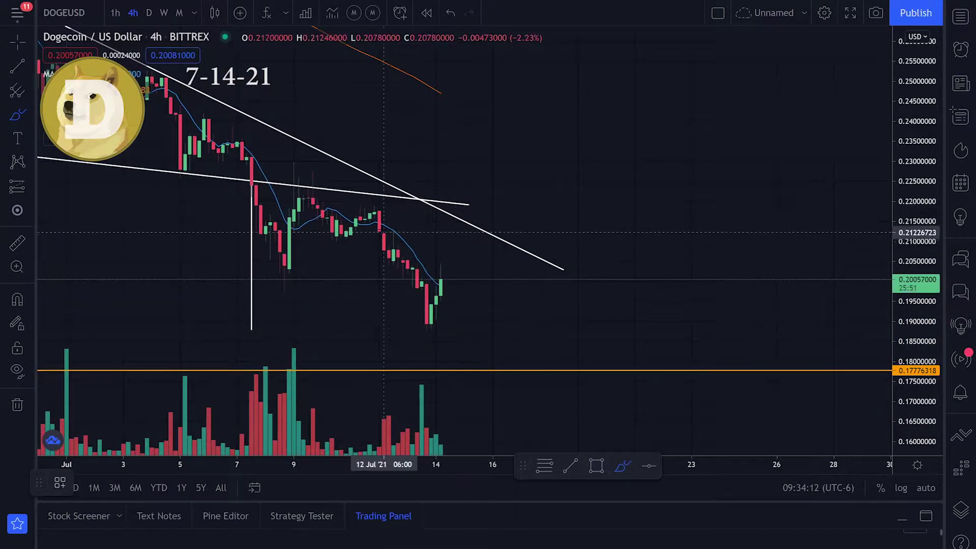
Step: Trace the blue moving average down to the latest 4h candle, mark price action around it, and undo the strokes
{"action": "mouse_move", "coordinate": [356, 224]}
{"action": "left_mouse_down"}
{"action": "mouse_move", "coordinate": [379, 224]}
{"action": "mouse_move", "coordinate": [415, 250]}
{"action": "mouse_move", "coordinate": [440, 292]}
{"action": "mouse_move", "coordinate": [440, 278]}
{"action": "left_mouse_up"}
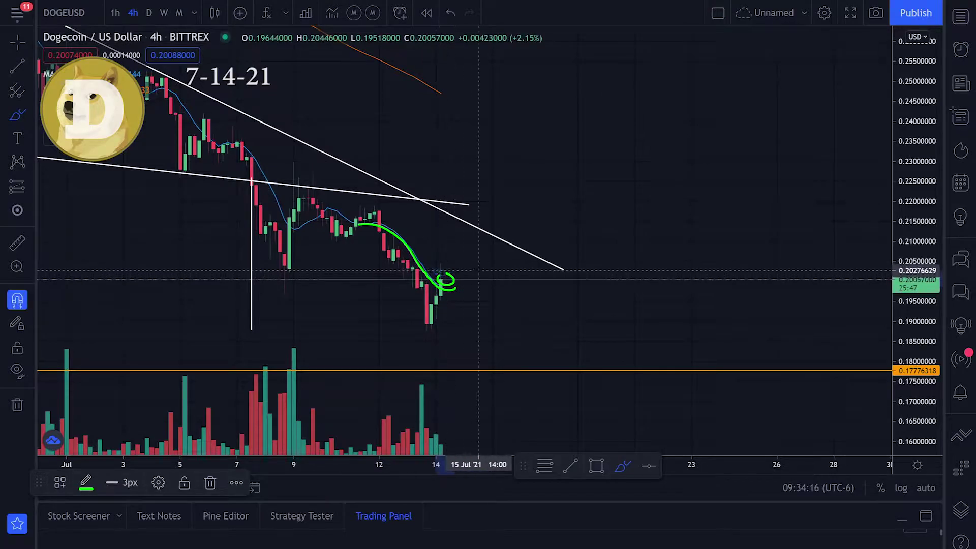
{"action": "key", "text": "ctrl+z"}
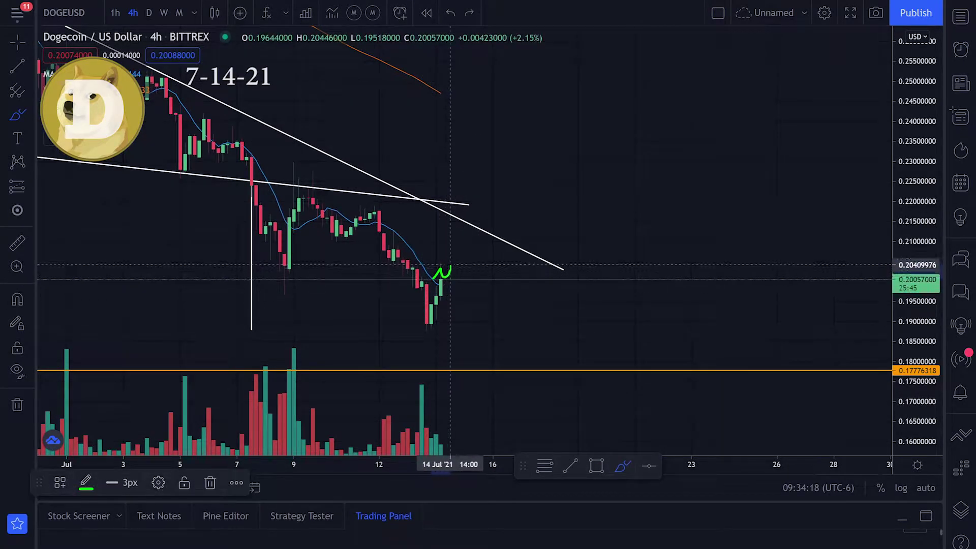
{"action": "left_click_drag", "start_coordinate": [469, 254], "coordinate": [475, 246]}
{"action": "key", "text": "ctrl+z"}
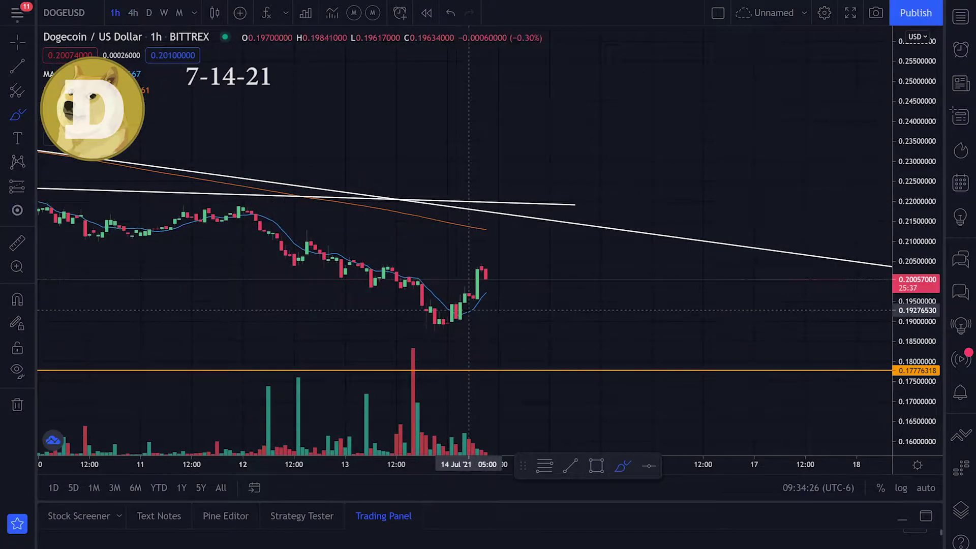
Step: Trace the 14 July recovery with the brush on the 1h chart, and undo the strokes
{"action": "mouse_move", "coordinate": [462, 304]}
{"action": "left_mouse_down"}
{"action": "mouse_move", "coordinate": [447, 302]}
{"action": "mouse_move", "coordinate": [456, 318]}
{"action": "mouse_move", "coordinate": [447, 302]}
{"action": "mouse_move", "coordinate": [482, 264]}
{"action": "left_mouse_up"}
{"action": "key", "text": "ctrl+z"}
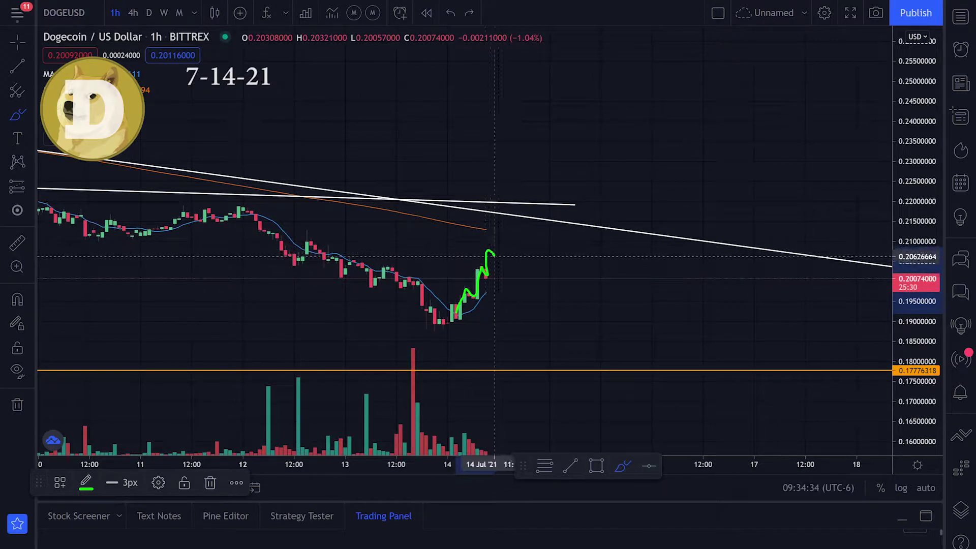
{"action": "key", "text": "ctrl+z"}
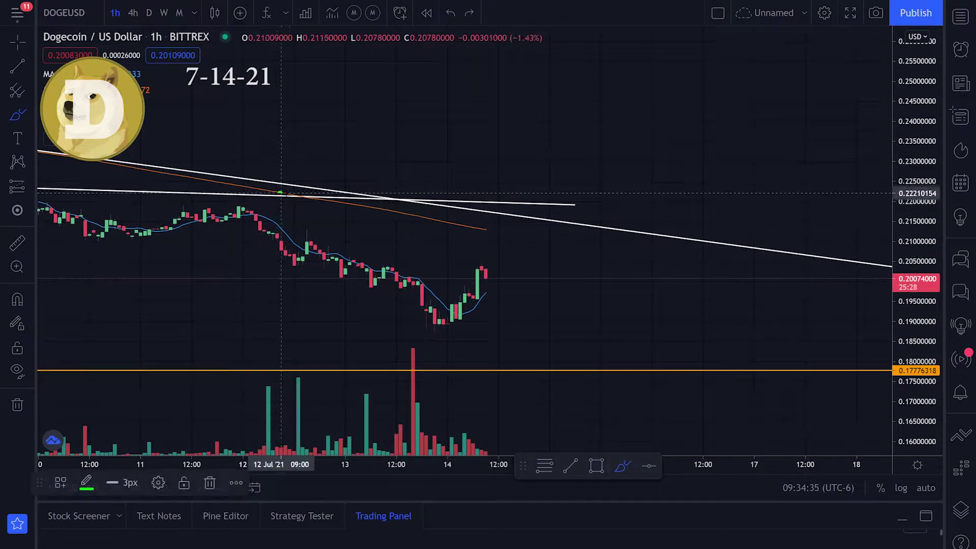
Step: Trace the orange moving average, sketch a possible rejection at its end near 0.213, and undo the marks
{"action": "mouse_move", "coordinate": [279, 192]}
{"action": "left_mouse_down"}
{"action": "mouse_move", "coordinate": [504, 233]}
{"action": "mouse_move", "coordinate": [477, 237]}
{"action": "mouse_move", "coordinate": [489, 231]}
{"action": "left_mouse_up"}
{"action": "key", "text": "ctrl+z"}
{"action": "key", "text": "ctrl+z"}
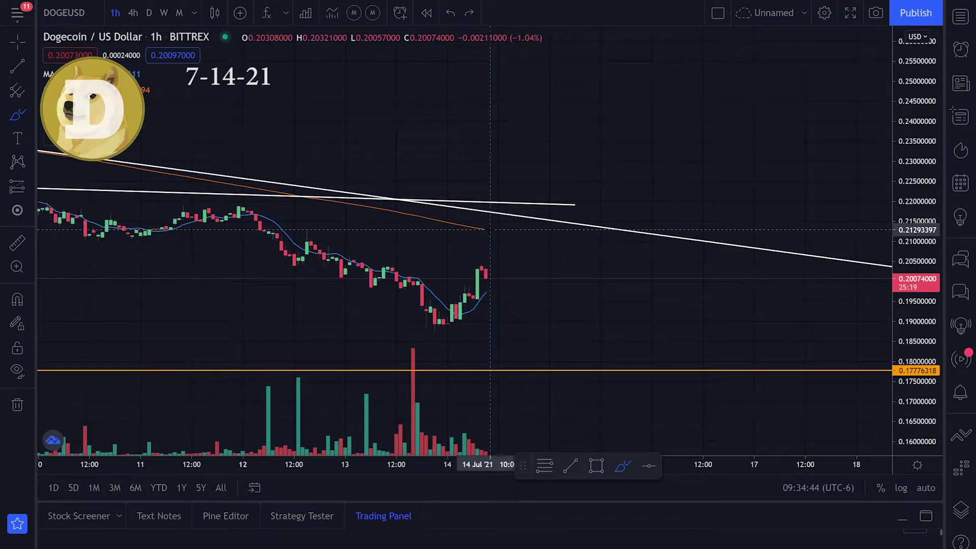
{"action": "mouse_move", "coordinate": [490, 229]}
{"action": "left_mouse_down"}
{"action": "mouse_move", "coordinate": [500, 228]}
{"action": "mouse_move", "coordinate": [486, 230]}
{"action": "left_mouse_up"}
{"action": "key", "text": "ctrl+z"}
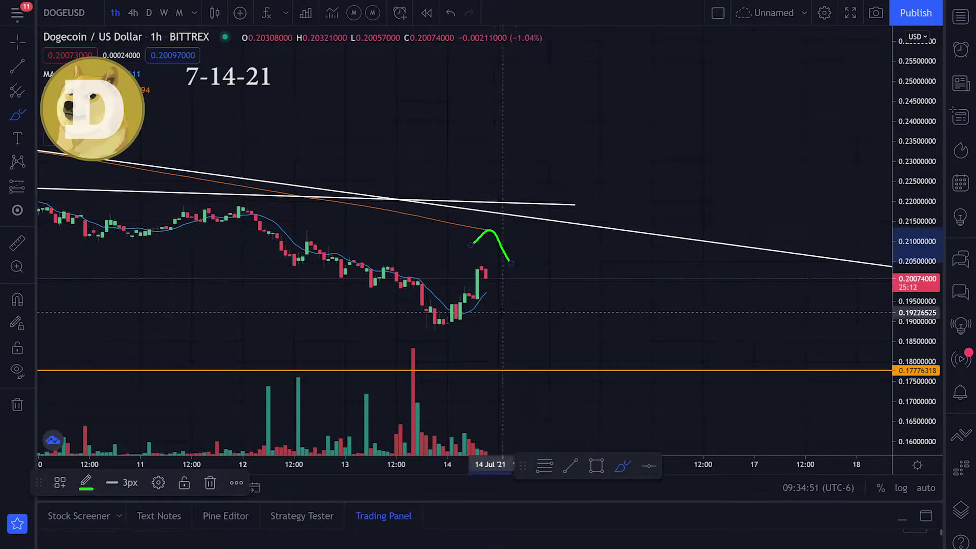
{"action": "key", "text": "ctrl+z"}
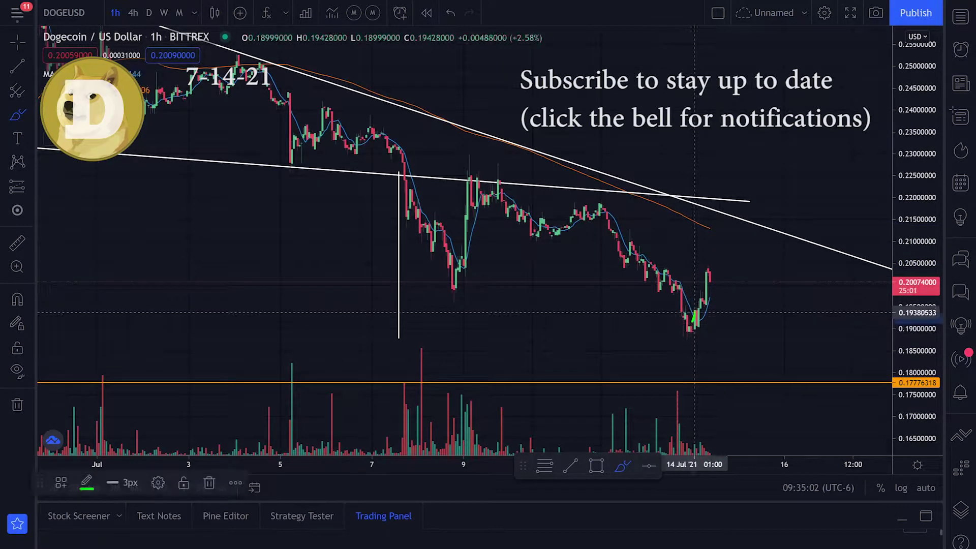
Step: Sketch a projected rally from the 14 July low, circle the orange average and upper trendline, sketch a breakout, and undo the marks
{"action": "left_click_drag", "start_coordinate": [694, 313], "coordinate": [733, 230]}
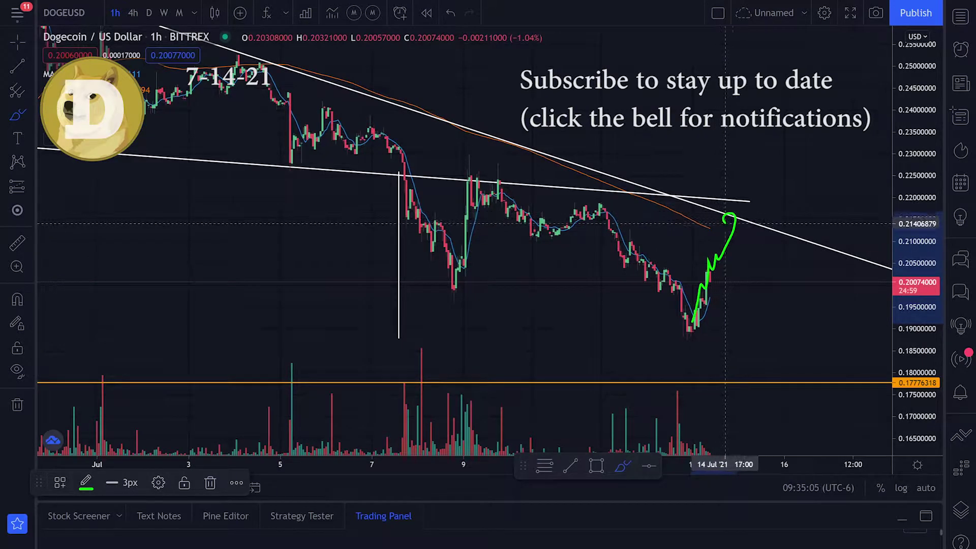
{"action": "left_click_drag", "start_coordinate": [721, 223], "coordinate": [708, 234]}
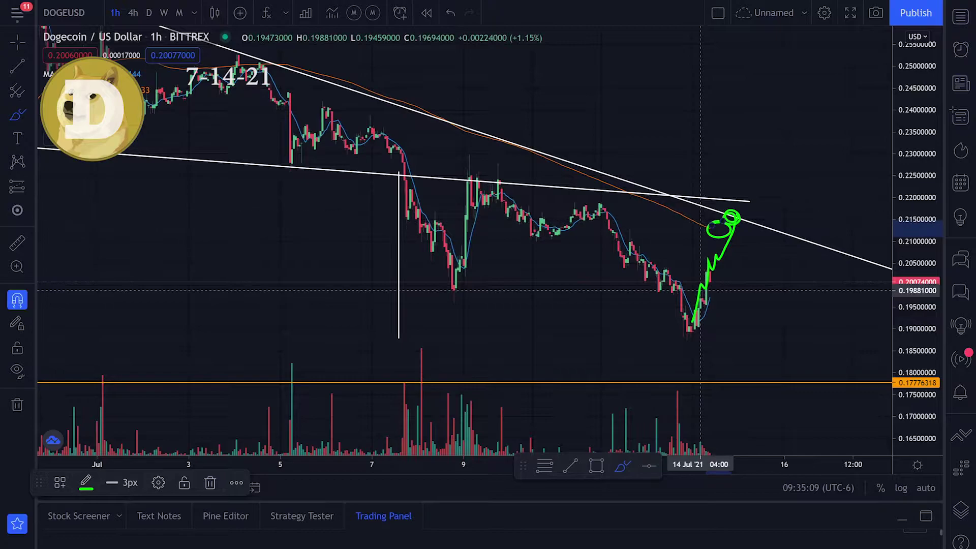
{"action": "key", "text": "ctrl+z"}
{"action": "key", "text": "ctrl+z"}
{"action": "left_click_drag", "start_coordinate": [719, 231], "coordinate": [747, 191]}
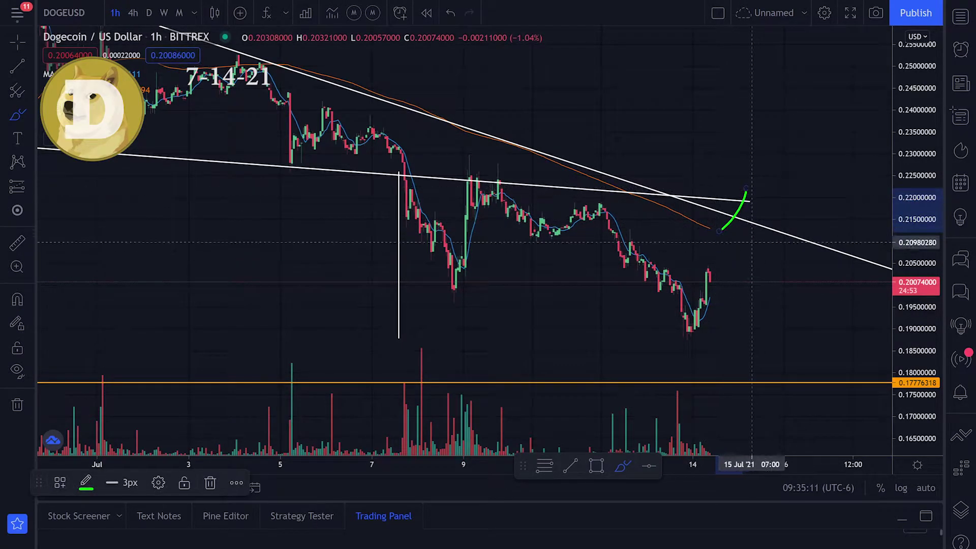
{"action": "key", "text": "ctrl+z"}
Step: Examine the wider Dogecoin chart, and bring up the Crypto Total Market Cap (TOTAL) 4h chart framed on its June and July candles
{"action": "scroll", "coordinate": [727, 259], "scroll_direction": "down", "scroll_amount": 10}
{"action": "left_click_drag", "start_coordinate": [905, 130], "coordinate": [911, 225]}
{"action": "left_click", "coordinate": [17, 43]}
{"action": "left_click_drag", "start_coordinate": [660, 267], "coordinate": [401, 220]}
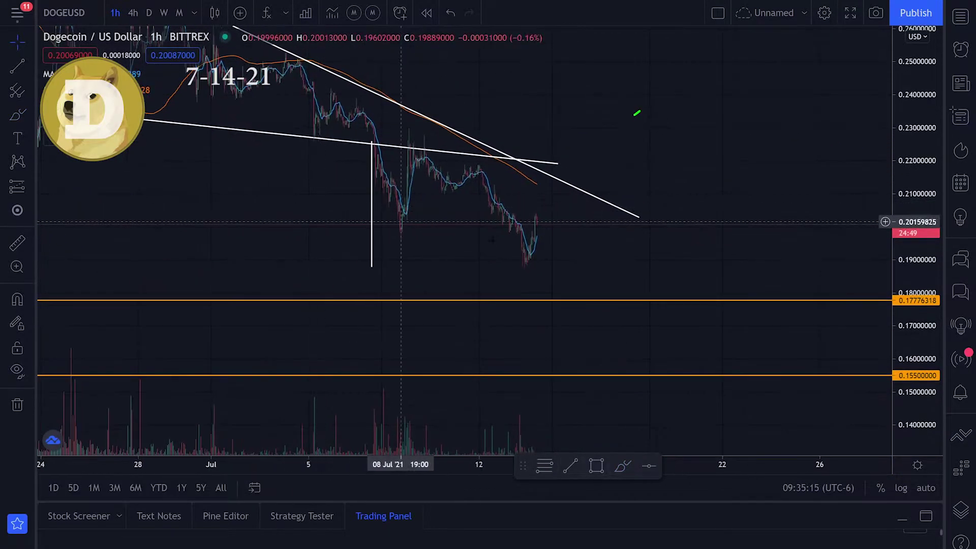
{"action": "scroll", "coordinate": [400, 220], "scroll_direction": "up", "scroll_amount": 5}
{"action": "left_click_drag", "start_coordinate": [468, 255], "coordinate": [584, 279]}
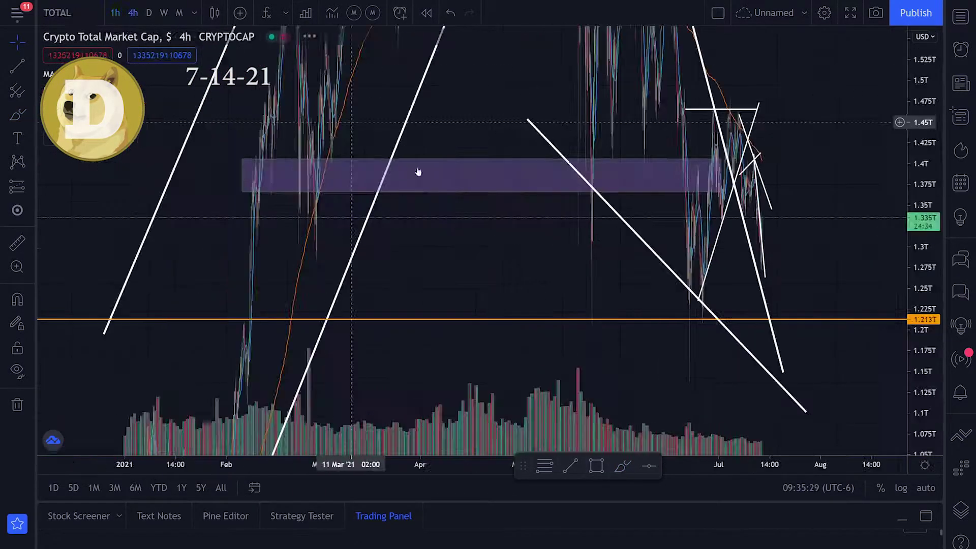
{"action": "scroll", "coordinate": [418, 169], "scroll_direction": "up", "scroll_amount": 5}
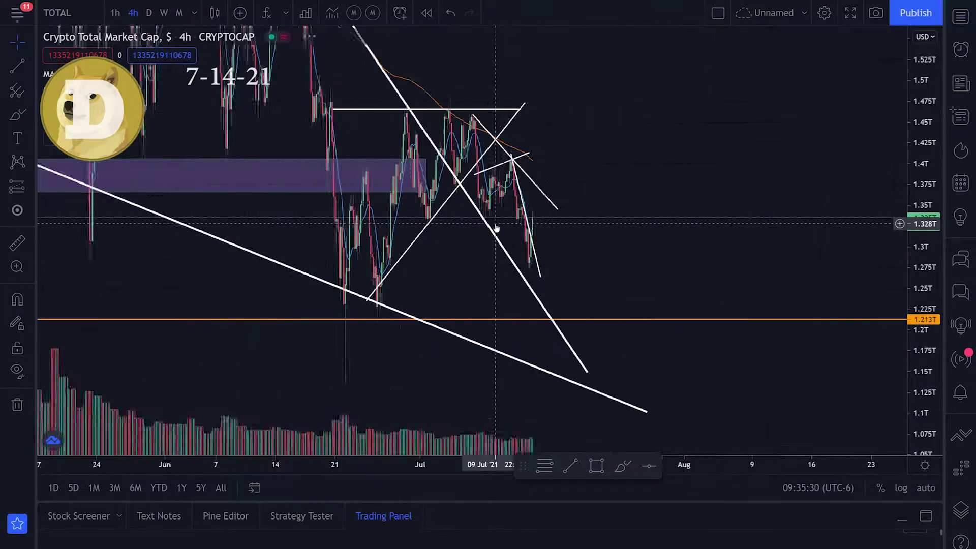
{"action": "left_click_drag", "start_coordinate": [915, 213], "coordinate": [904, 231]}
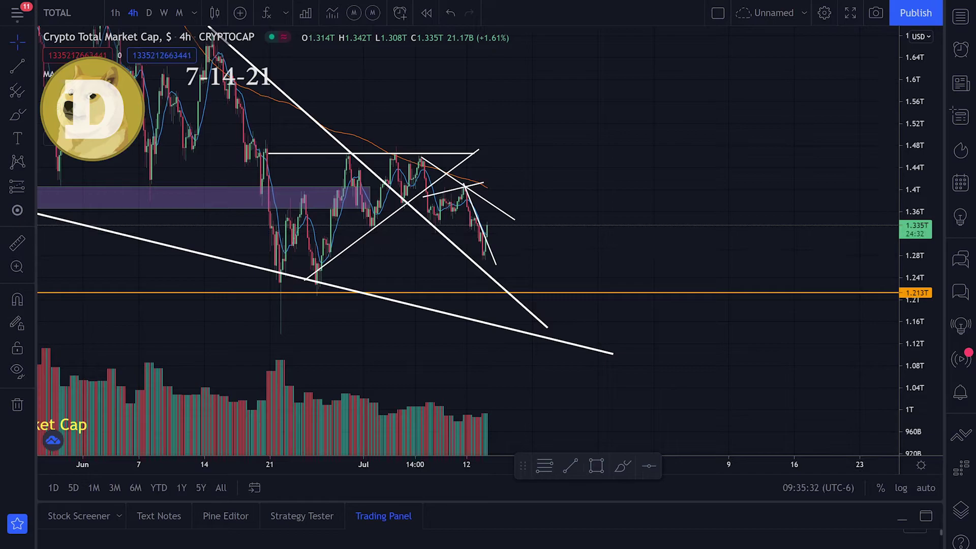
Step: Brush over the market cap's recent price action beneath the horizontal resistance line, and undo the mark
{"action": "left_click", "coordinate": [17, 116]}
{"action": "mouse_move", "coordinate": [264, 155]}
{"action": "left_mouse_down"}
{"action": "mouse_move", "coordinate": [305, 247]}
{"action": "mouse_move", "coordinate": [423, 149]}
{"action": "mouse_move", "coordinate": [436, 181]}
{"action": "mouse_move", "coordinate": [416, 182]}
{"action": "left_mouse_up"}
{"action": "key", "text": "ctrl+z"}
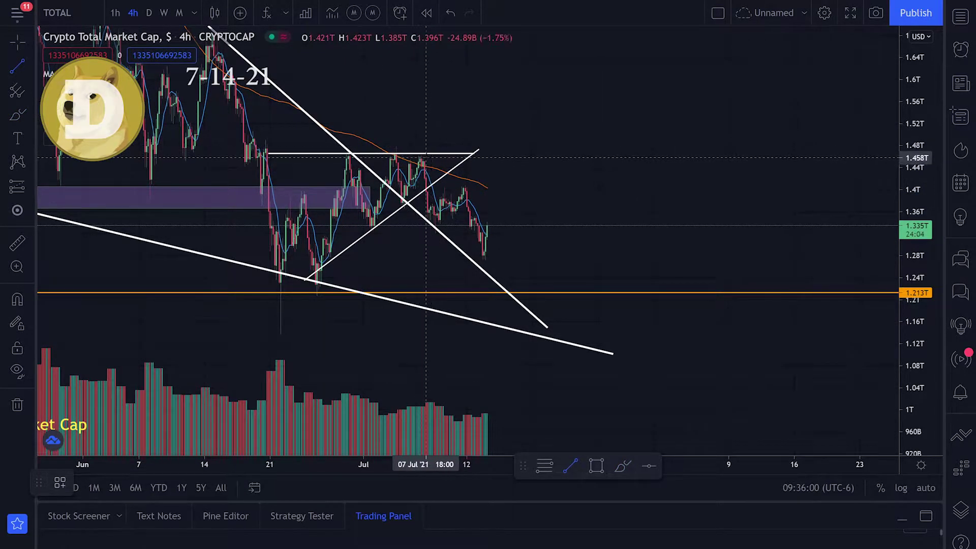
Step: Draw a descending trend line from the 6 July high at about 1.466T through the next lower high to about 1.307T
{"action": "left_click", "coordinate": [419, 153]}
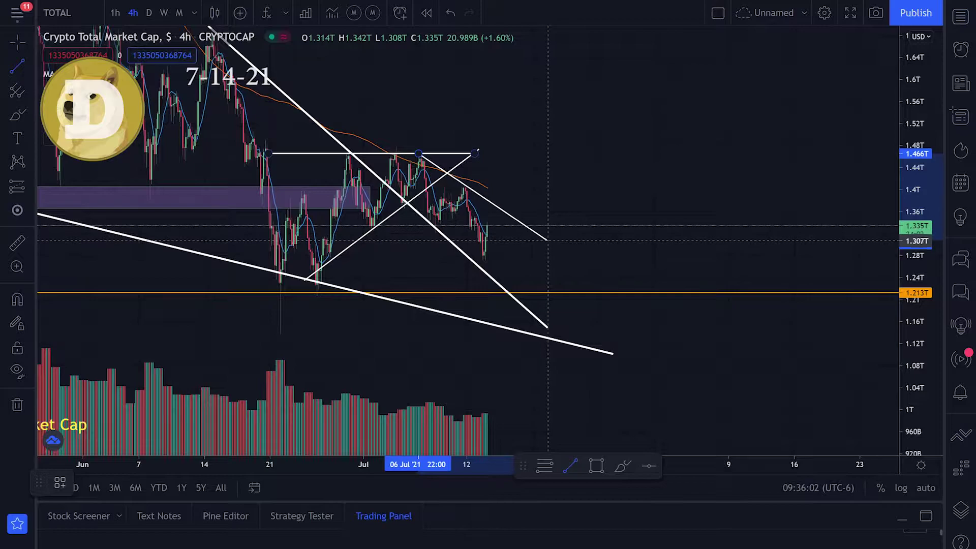
{"action": "left_click", "coordinate": [548, 242]}
Step: Circle the two highs touching the new descending trend line, trace along it with the brush, and undo the marks
{"action": "left_click", "coordinate": [15, 115]}
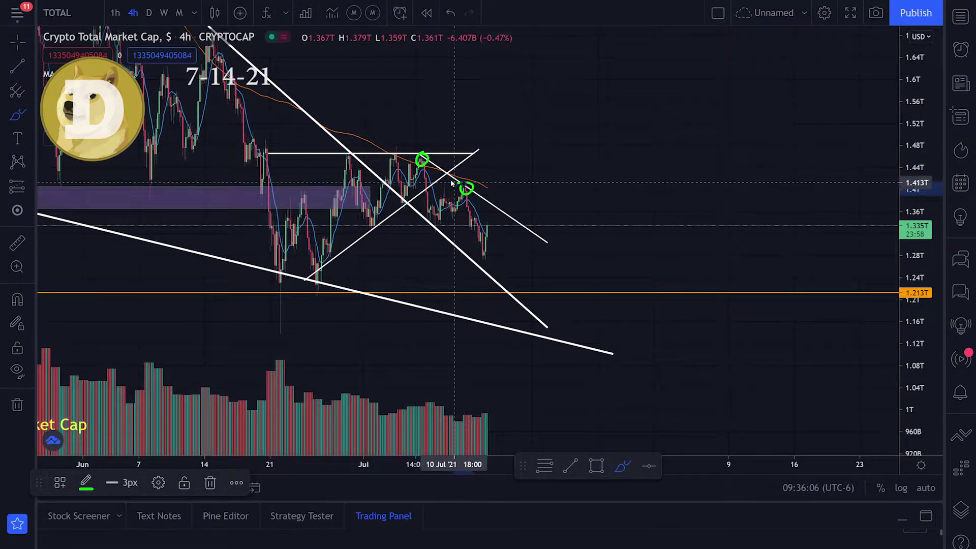
{"action": "mouse_move", "coordinate": [414, 157]}
{"action": "left_mouse_down"}
{"action": "mouse_move", "coordinate": [474, 169]}
{"action": "mouse_move", "coordinate": [575, 266]}
{"action": "left_mouse_up"}
{"action": "key", "text": "ctrl+z"}
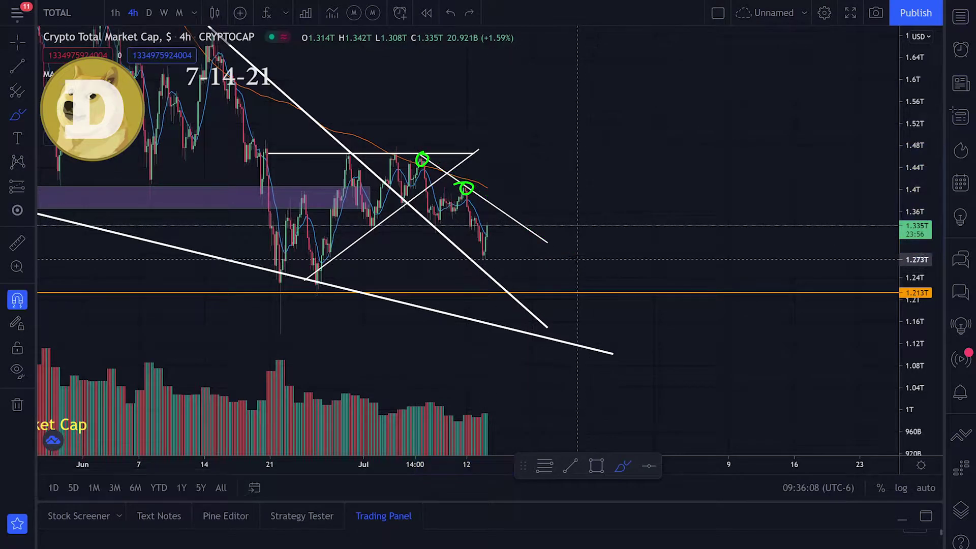
Step: Circle the lower high near 1.4T on the descending trend line with the brush, and undo the stroke tracing the drop from it
{"action": "left_click", "coordinate": [17, 66]}
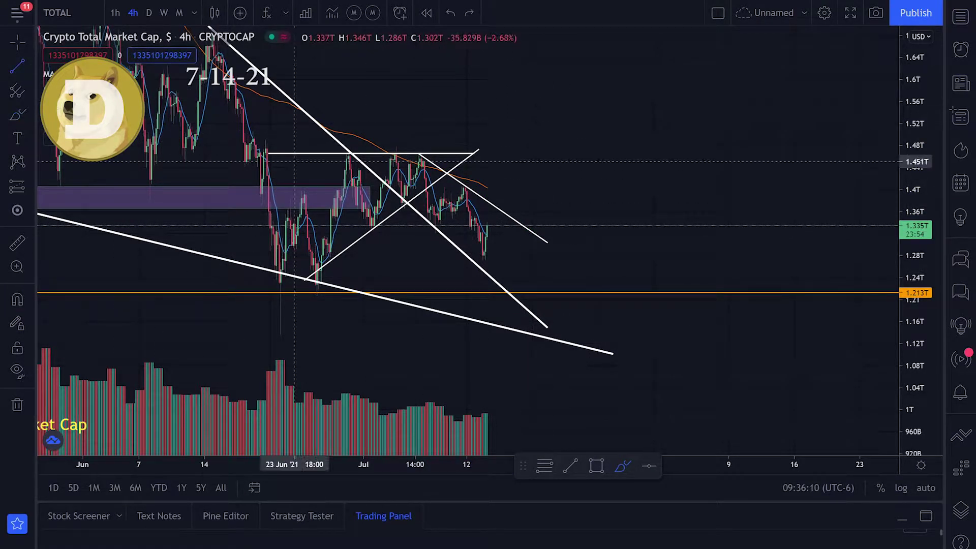
{"action": "left_click", "coordinate": [17, 114]}
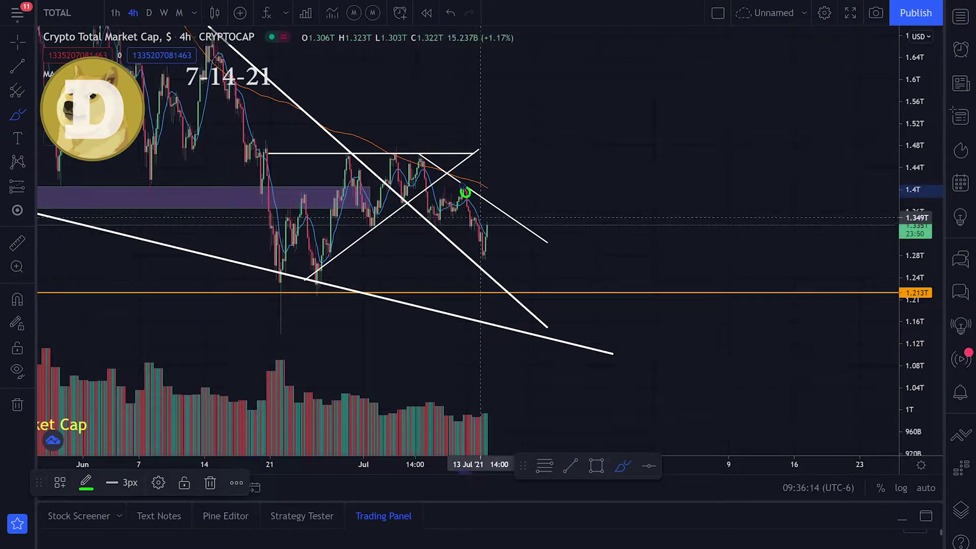
{"action": "left_click_drag", "start_coordinate": [466, 192], "coordinate": [497, 250]}
{"action": "key", "text": "ctrl+z"}
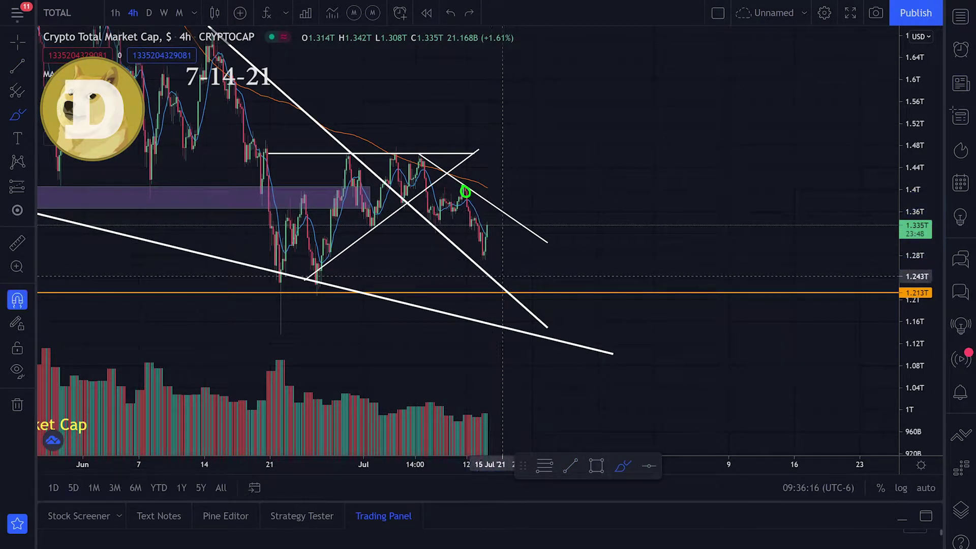
Step: Draw a short descending trend line from the 11 July high at about 1.406T to about 1.262T on 15 July
{"action": "scroll", "coordinate": [489, 275], "scroll_direction": "up", "scroll_amount": 3}
{"action": "scroll", "coordinate": [489, 276], "scroll_direction": "up", "scroll_amount": 2}
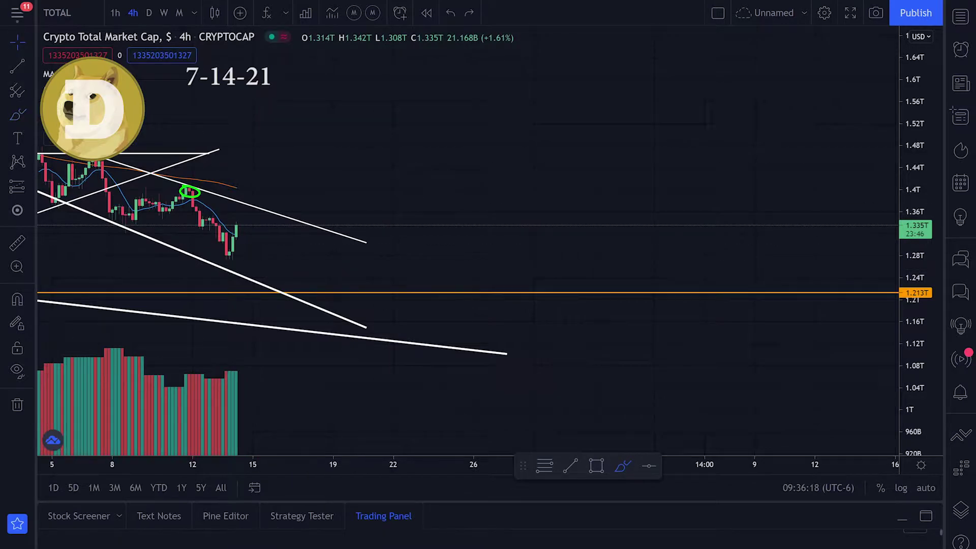
{"action": "left_click_drag", "start_coordinate": [389, 185], "coordinate": [588, 183]}
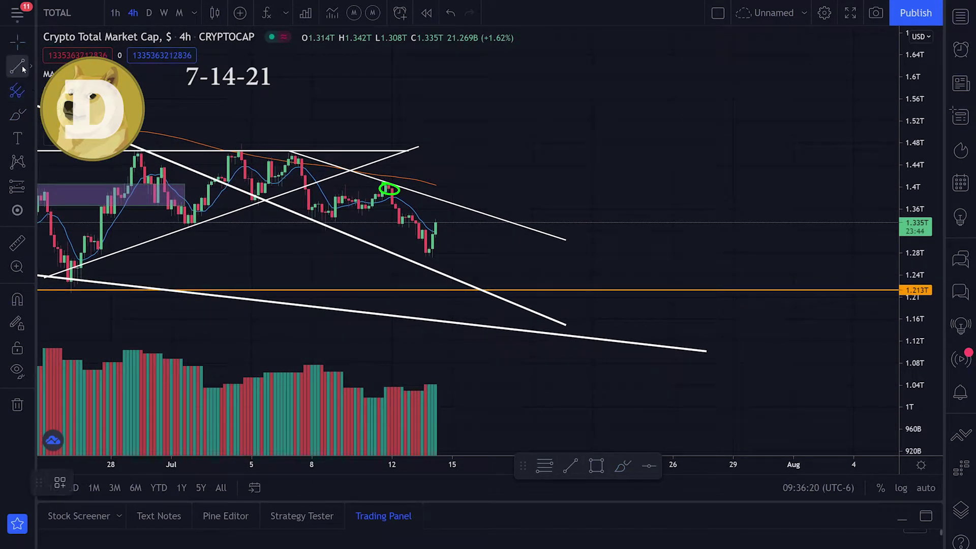
{"action": "left_click", "coordinate": [23, 69]}
{"action": "left_click", "coordinate": [388, 183]}
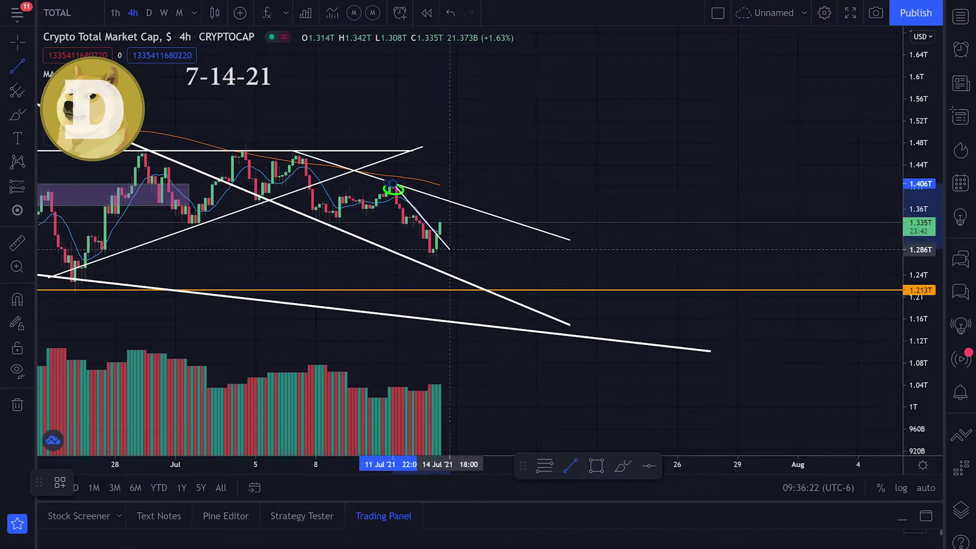
{"action": "left_click", "coordinate": [460, 263]}
{"action": "scroll", "coordinate": [276, 195], "scroll_direction": "up", "scroll_amount": 1}
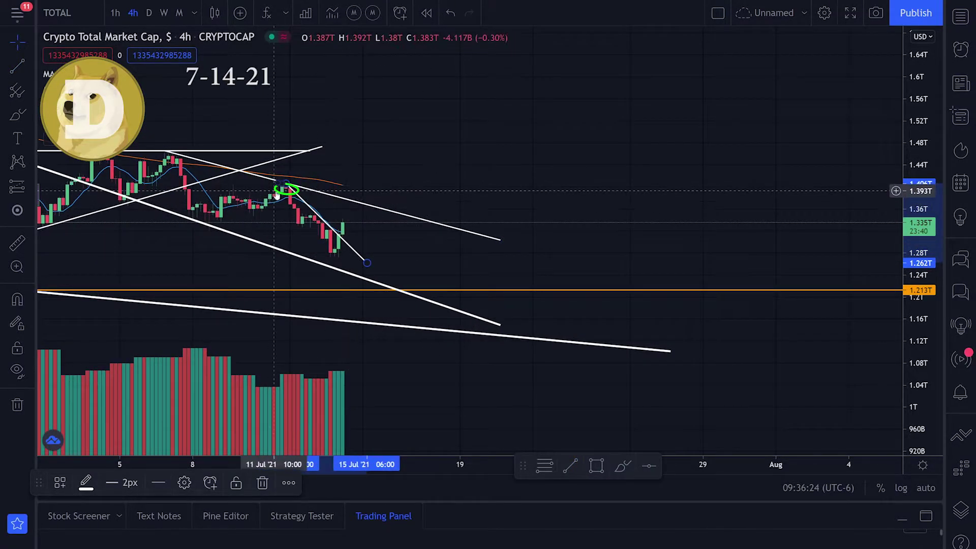
Step: Delete the green brush circle around the 11 July high
{"action": "mouse_move", "coordinate": [277, 196]}
{"action": "left_mouse_down"}
{"action": "mouse_move", "coordinate": [221, 194]}
{"action": "mouse_move", "coordinate": [194, 179]}
{"action": "left_mouse_up"}
{"action": "key", "text": "Delete"}
{"action": "scroll", "coordinate": [420, 237], "scroll_direction": "up", "scroll_amount": 1}
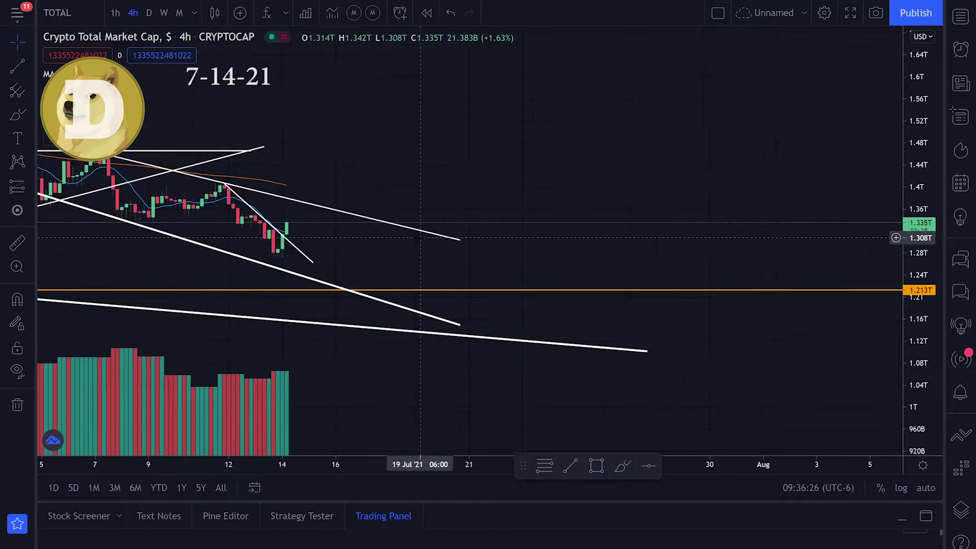
Step: Brush beneath the falling candles that follow the new short trend line, and undo the mark
{"action": "left_click_drag", "start_coordinate": [456, 190], "coordinate": [788, 174]}
{"action": "left_click_drag", "start_coordinate": [917, 235], "coordinate": [917, 58]}
{"action": "scroll", "coordinate": [612, 252], "scroll_direction": "up", "scroll_amount": 3}
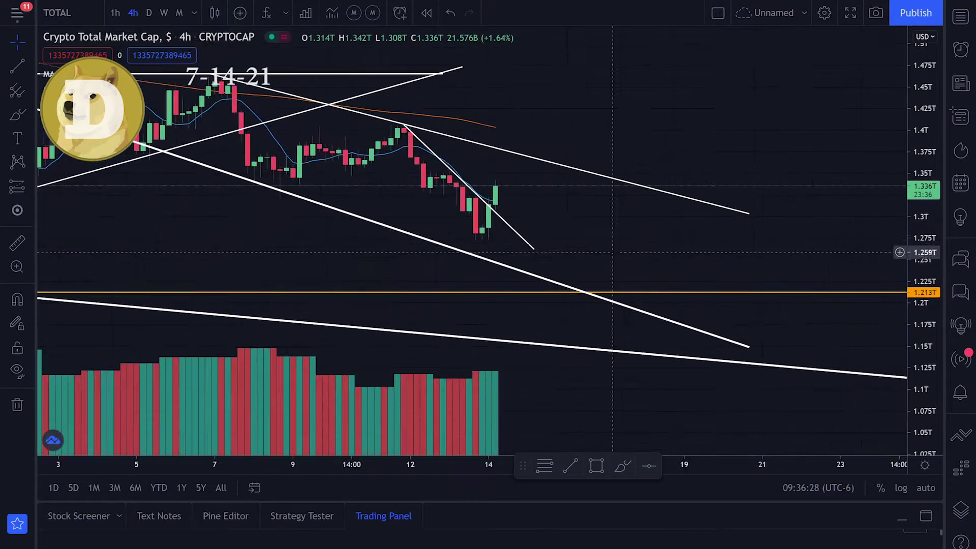
{"action": "left_click_drag", "start_coordinate": [532, 253], "coordinate": [653, 279]}
{"action": "left_click", "coordinate": [17, 115]}
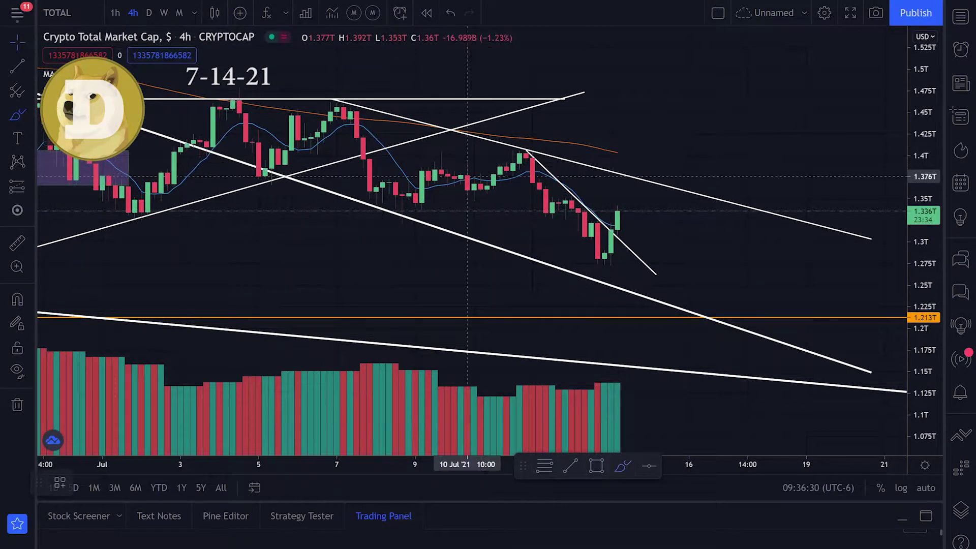
{"action": "left_click_drag", "start_coordinate": [519, 154], "coordinate": [533, 197]}
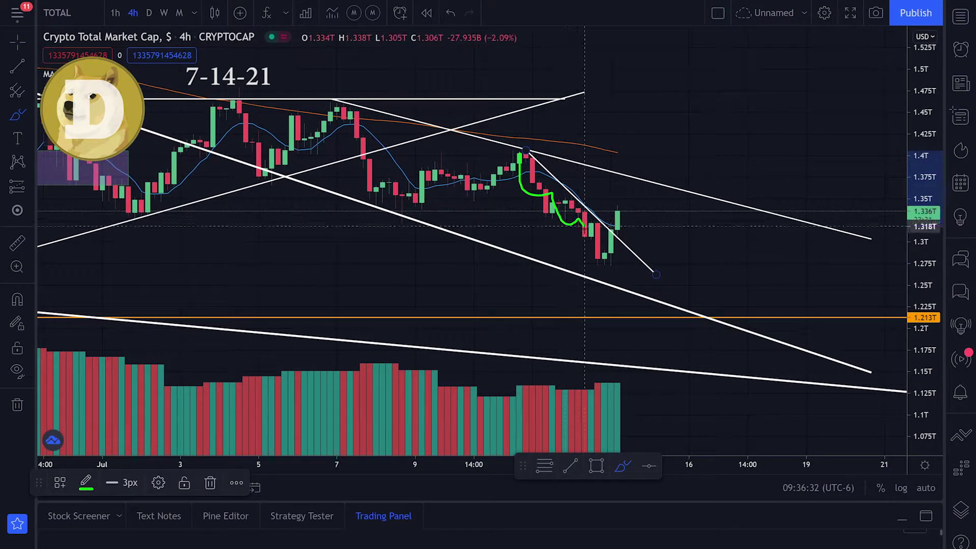
{"action": "key", "text": "ctrl+z"}
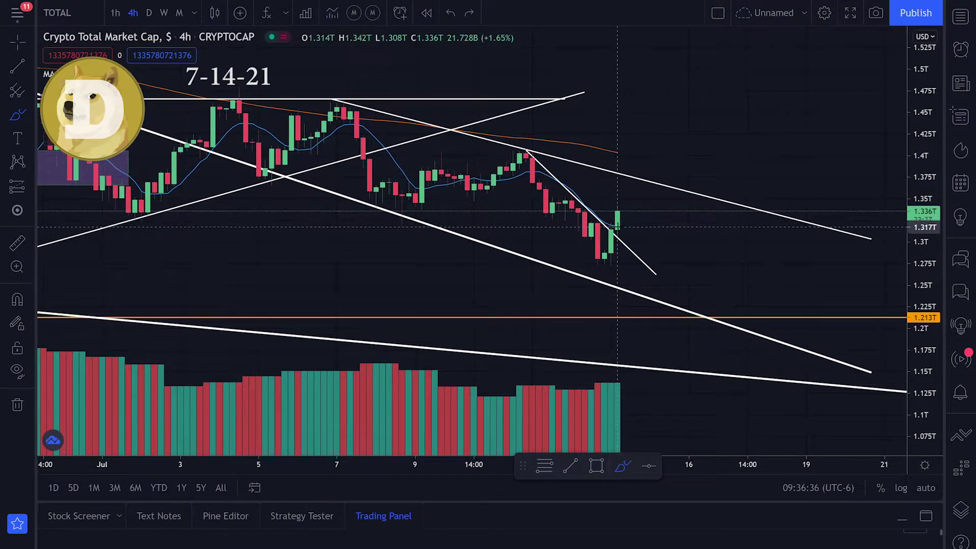
Step: Mark the latest candle above the short trend line and trace the blue moving average with the brush, undoing both marks
{"action": "left_click_drag", "start_coordinate": [613, 229], "coordinate": [611, 237]}
{"action": "key", "text": "ctrl+z"}
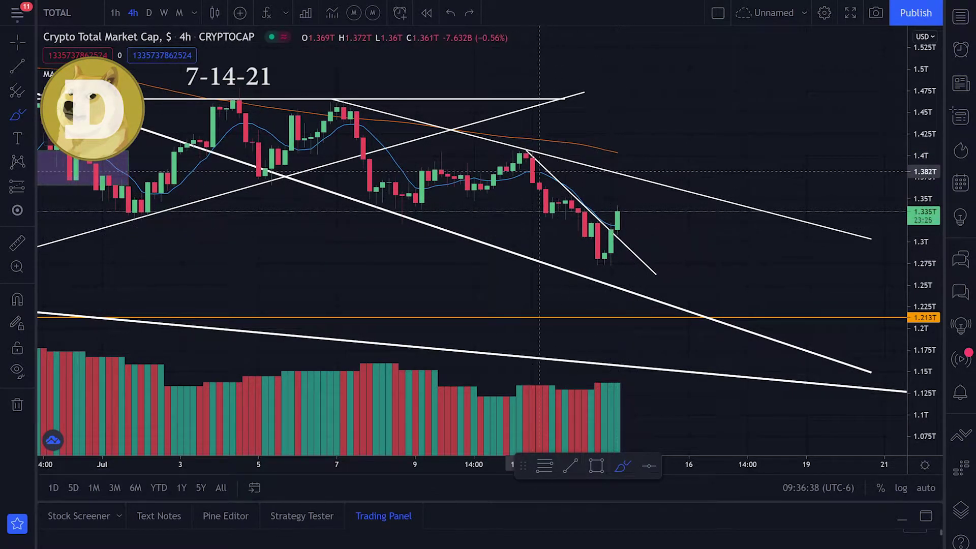
{"action": "left_click_drag", "start_coordinate": [559, 181], "coordinate": [578, 203]}
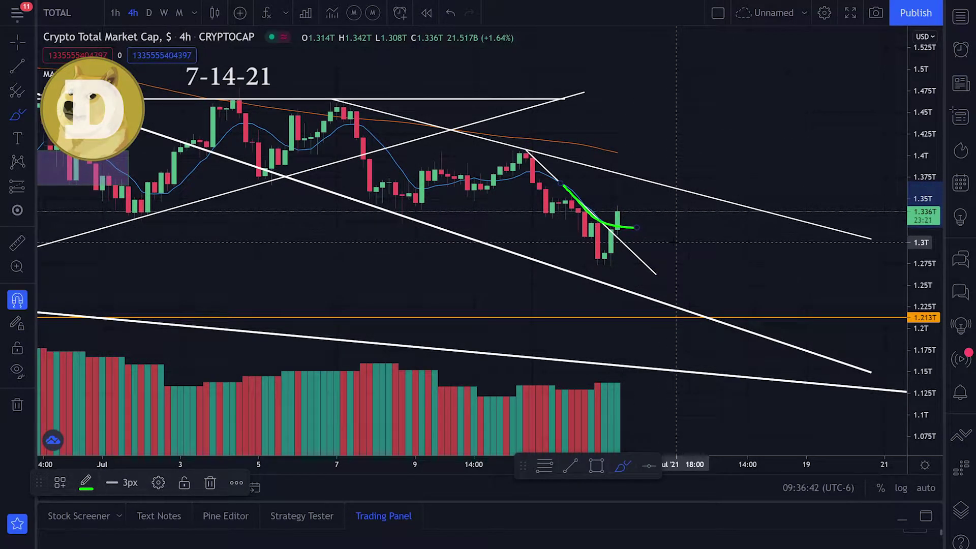
{"action": "key", "text": "ctrl+z"}
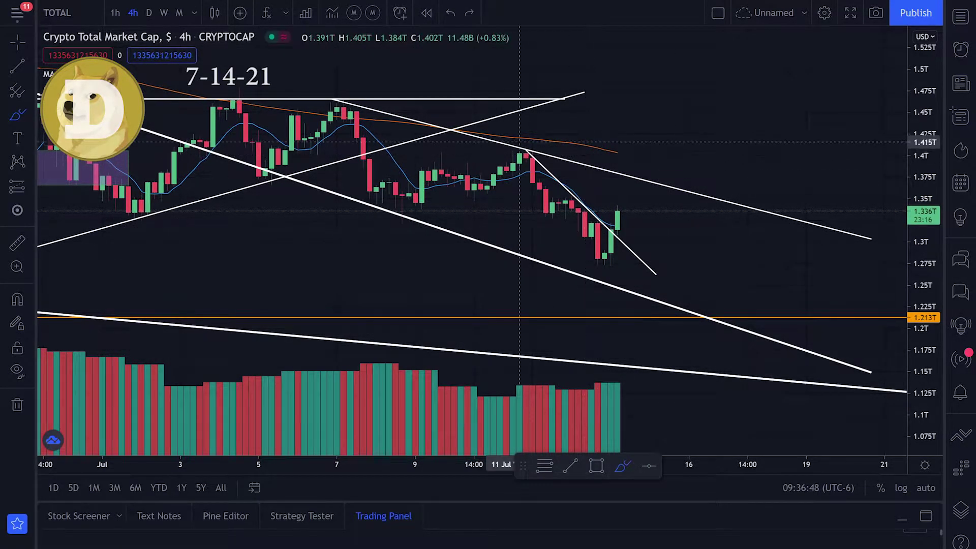
Step: Circle the end of the orange moving average, a point ahead on the longer descending trend line, and that line's two highs
{"action": "left_click_drag", "start_coordinate": [619, 151], "coordinate": [611, 157]}
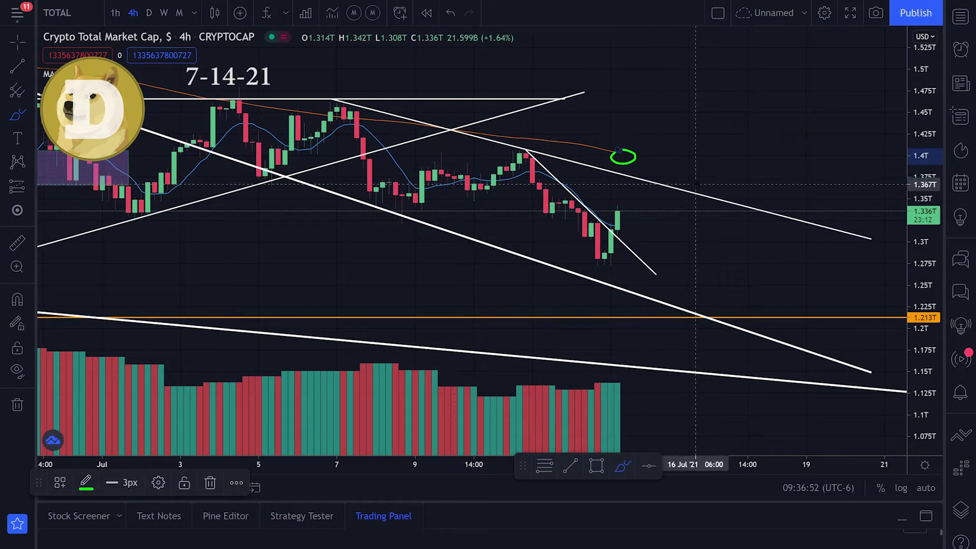
{"action": "mouse_move", "coordinate": [671, 184]}
{"action": "left_mouse_down"}
{"action": "mouse_move", "coordinate": [695, 193]}
{"action": "mouse_move", "coordinate": [676, 188]}
{"action": "left_mouse_up"}
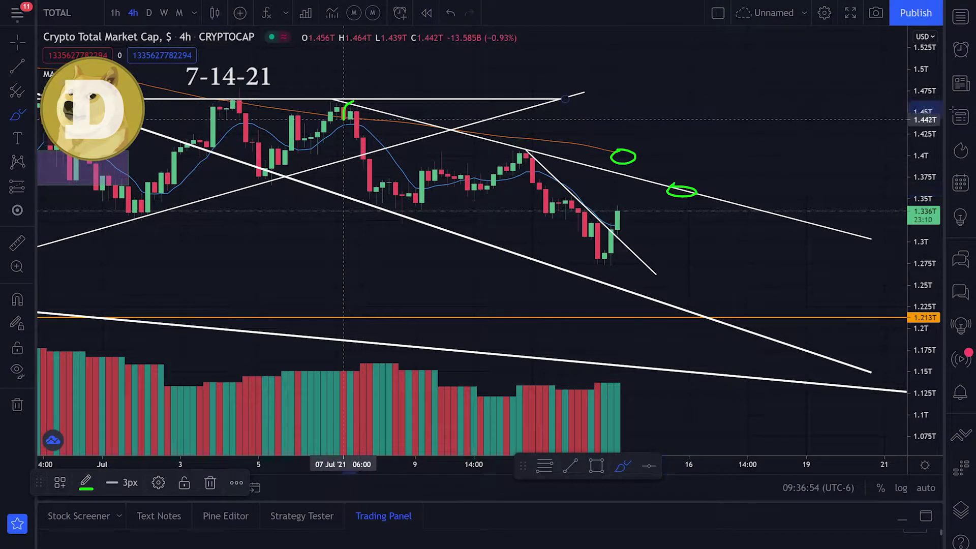
{"action": "left_click_drag", "start_coordinate": [351, 101], "coordinate": [347, 103]}
{"action": "left_click_drag", "start_coordinate": [532, 144], "coordinate": [530, 144]}
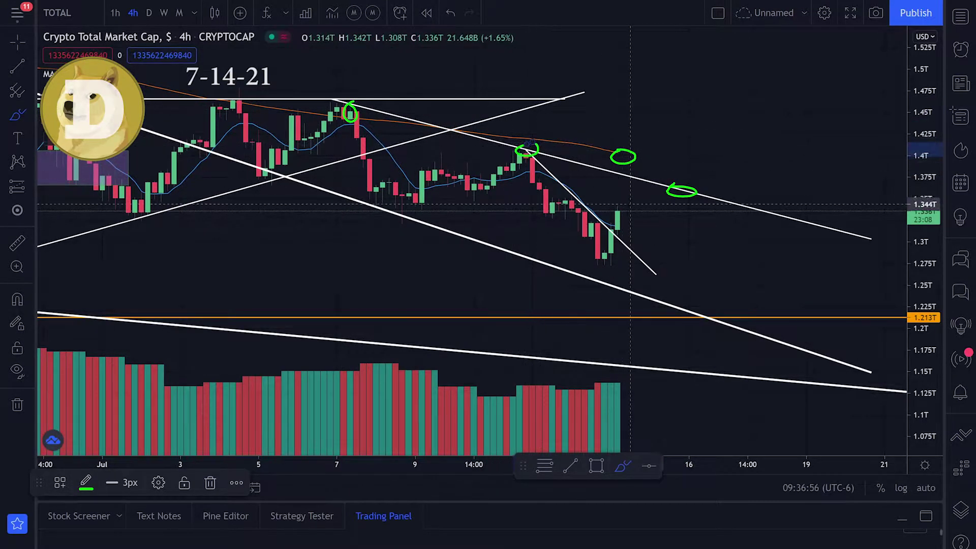
Step: Sketch a possible rise from the latest candle to the descending trend line and a rejection from it, and undo all brush marks
{"action": "left_click_drag", "start_coordinate": [611, 236], "coordinate": [638, 192]}
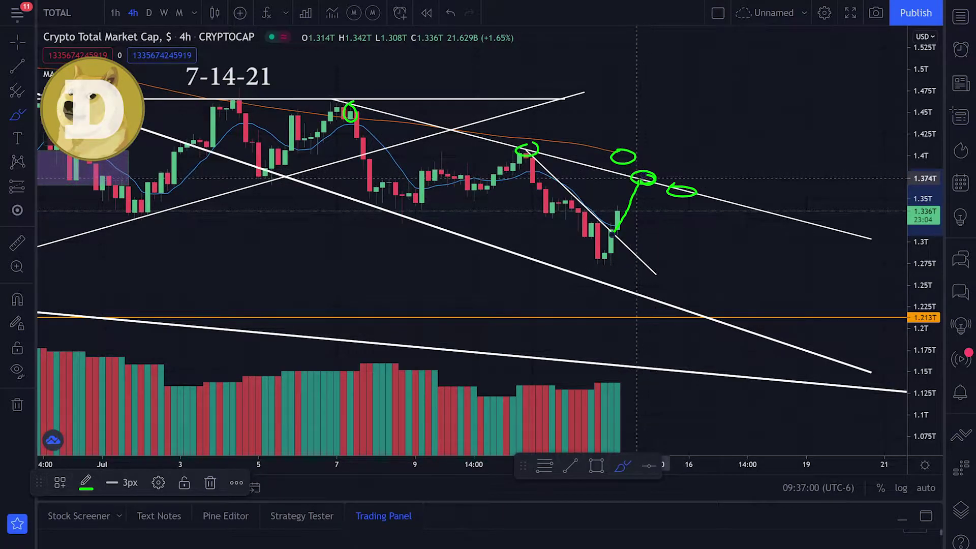
{"action": "left_click_drag", "start_coordinate": [645, 177], "coordinate": [676, 239]}
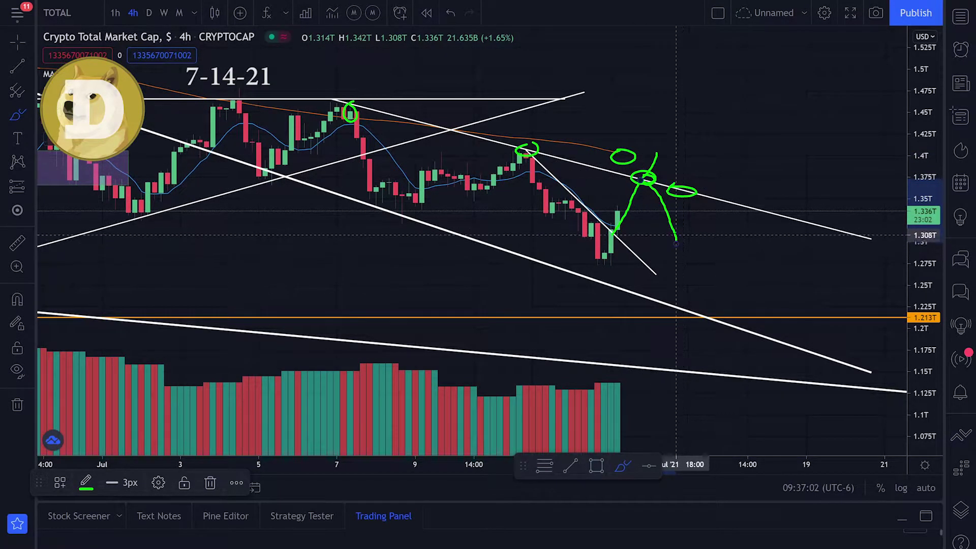
{"action": "key", "text": "ctrl+z"}
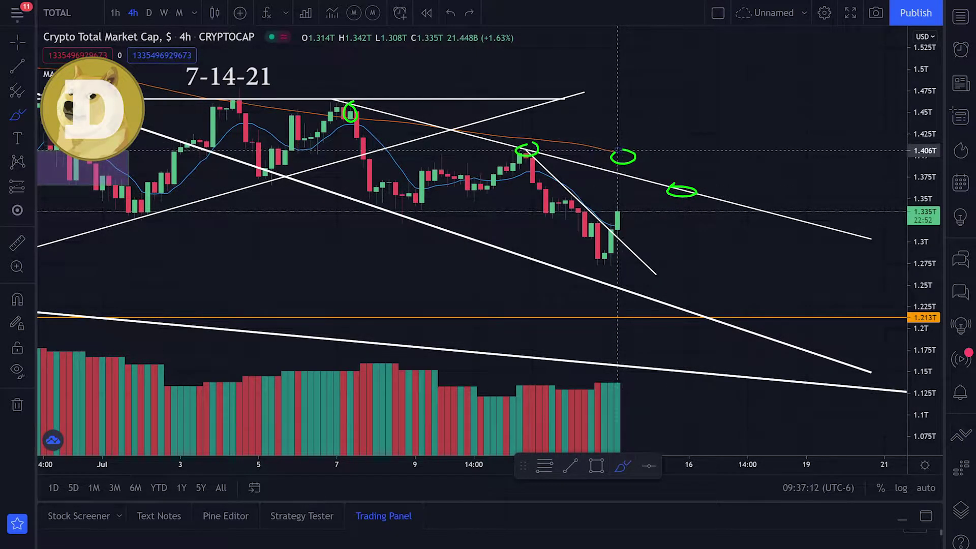
{"action": "key", "text": "ctrl"}
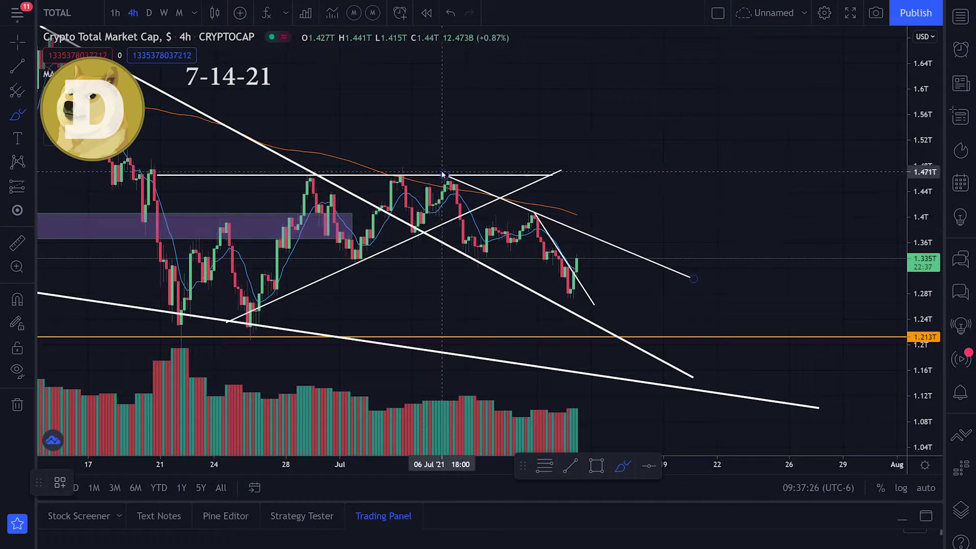
Step: Trace the longer descending trend line and the falling lows beneath it with the brush, and undo the marks
{"action": "left_click_drag", "start_coordinate": [444, 173], "coordinate": [598, 239]}
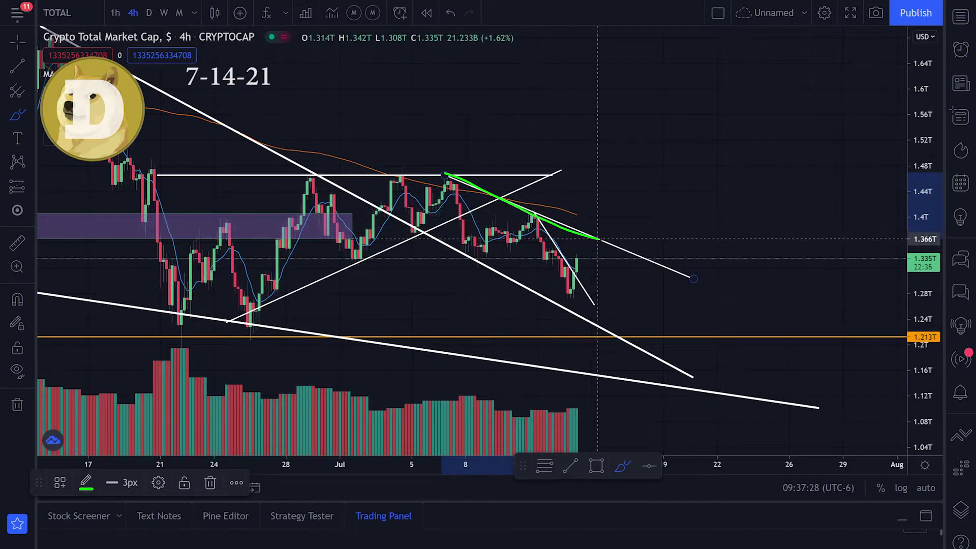
{"action": "key", "text": "ctrl+z"}
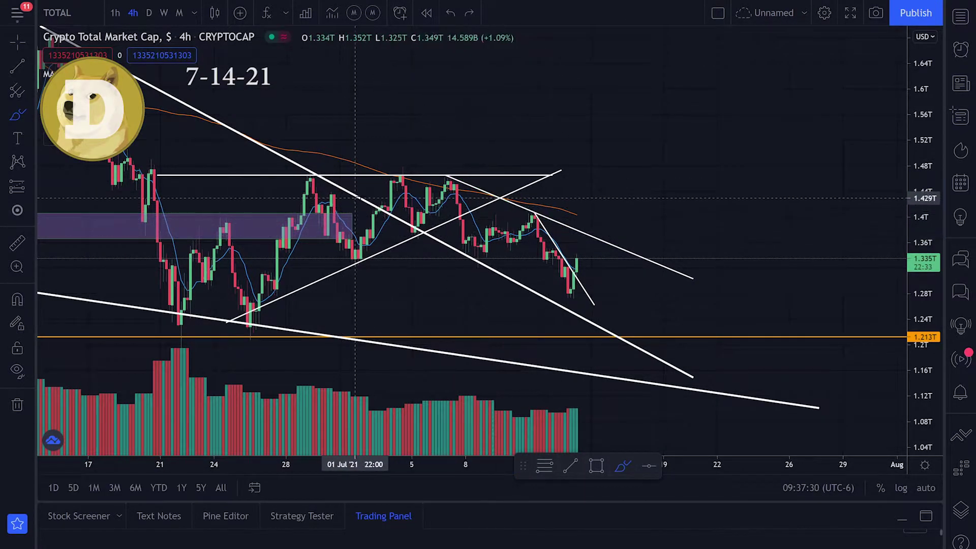
{"action": "mouse_move", "coordinate": [418, 224]}
{"action": "left_mouse_down"}
{"action": "mouse_move", "coordinate": [467, 200]}
{"action": "mouse_move", "coordinate": [530, 218]}
{"action": "mouse_move", "coordinate": [540, 241]}
{"action": "mouse_move", "coordinate": [610, 304]}
{"action": "left_mouse_up"}
{"action": "mouse_move", "coordinate": [663, 270]}
{"action": "left_mouse_down"}
{"action": "mouse_move", "coordinate": [685, 327]}
{"action": "mouse_move", "coordinate": [722, 297]}
{"action": "left_mouse_up"}
{"action": "key", "text": "ctrl+z"}
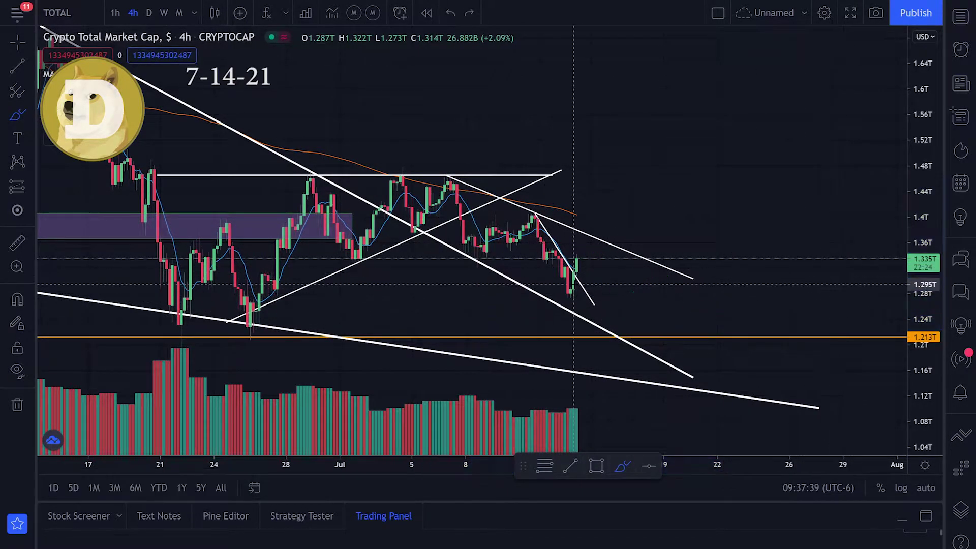
Step: Brush marks around the descending trend line just above the latest candle, and undo them
{"action": "mouse_move", "coordinate": [591, 238]}
{"action": "left_mouse_down"}
{"action": "mouse_move", "coordinate": [600, 238]}
{"action": "mouse_move", "coordinate": [589, 229]}
{"action": "left_mouse_up"}
{"action": "left_click_drag", "start_coordinate": [610, 202], "coordinate": [598, 224]}
{"action": "key", "text": "ctrl+z"}
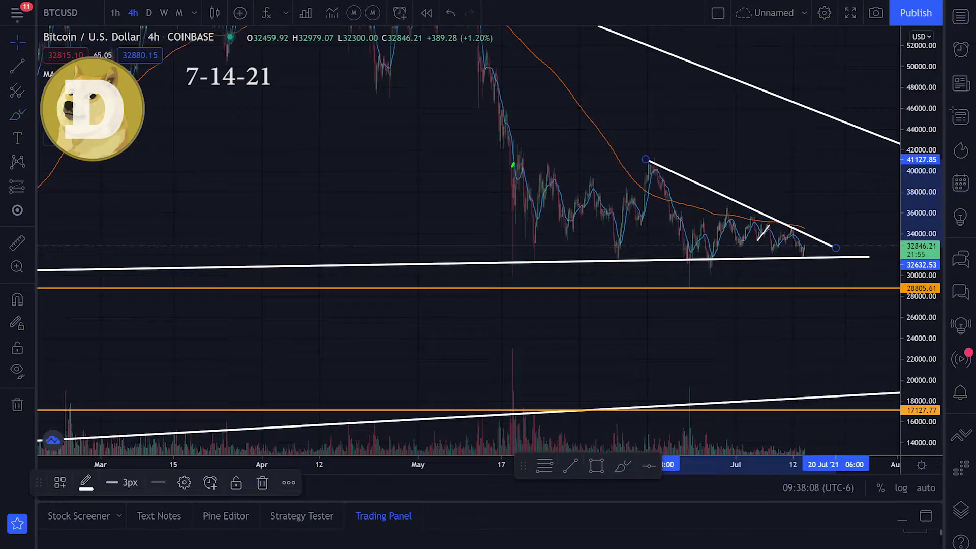
Step: Outline the top and bottom of Bitcoin's range since mid-May, circle its ascending support line with the brush, and undo the marks
{"action": "mouse_move", "coordinate": [512, 167]}
{"action": "left_mouse_down"}
{"action": "mouse_move", "coordinate": [604, 157]}
{"action": "mouse_move", "coordinate": [797, 164]}
{"action": "left_mouse_up"}
{"action": "left_click_drag", "start_coordinate": [496, 267], "coordinate": [830, 262]}
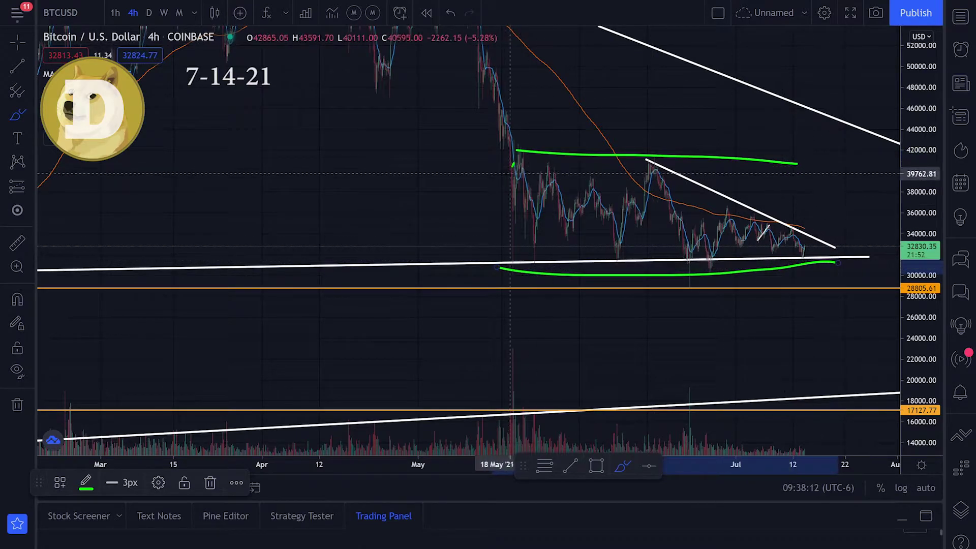
{"action": "key", "text": "ctrl+z"}
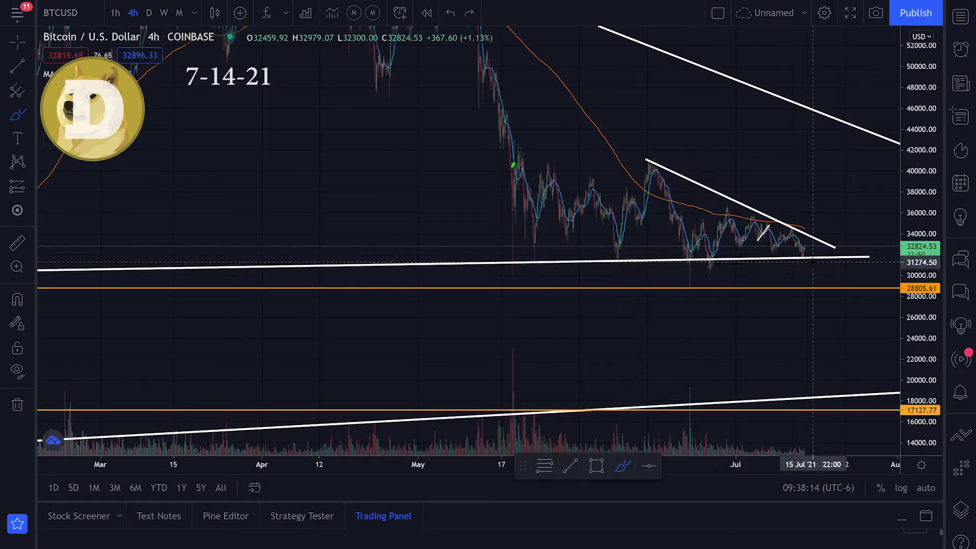
{"action": "left_click_drag", "start_coordinate": [813, 256], "coordinate": [797, 256]}
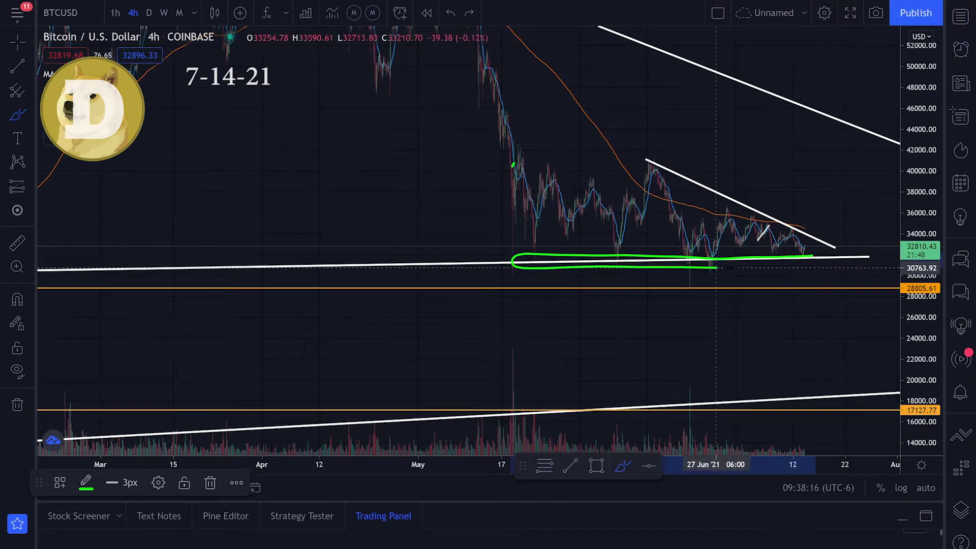
{"action": "key", "text": "ctrl+z"}
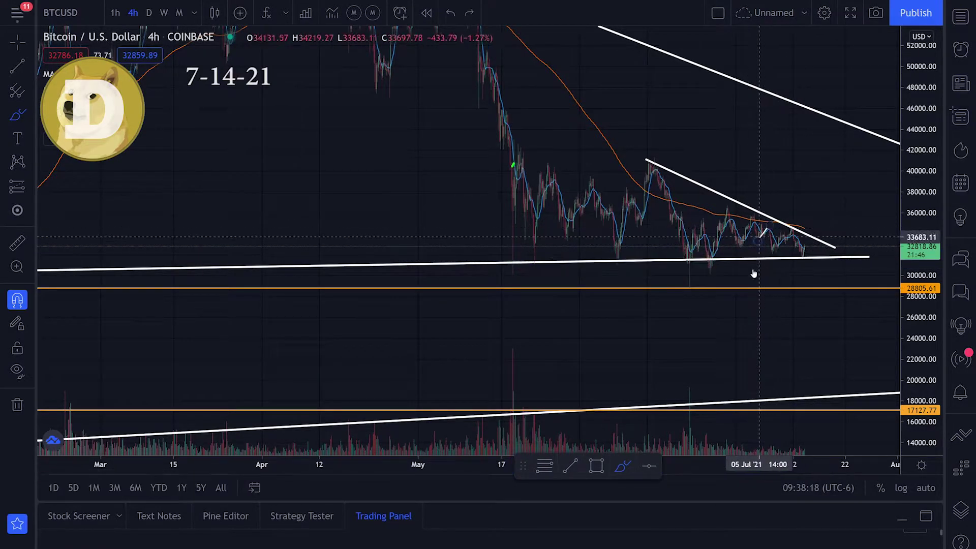
Step: Sketch a possible breakout above the descending trend line and a drop through support from Bitcoin's current price, and undo both marks
{"action": "scroll", "coordinate": [752, 267], "scroll_direction": "up", "scroll_amount": 3}
{"action": "left_click_drag", "start_coordinate": [939, 362], "coordinate": [933, 239]}
{"action": "mouse_move", "coordinate": [721, 265]}
{"action": "left_mouse_down"}
{"action": "mouse_move", "coordinate": [778, 257]}
{"action": "mouse_move", "coordinate": [807, 208]}
{"action": "left_mouse_up"}
{"action": "key", "text": "ctrl+z"}
{"action": "mouse_move", "coordinate": [761, 252]}
{"action": "left_mouse_down"}
{"action": "mouse_move", "coordinate": [785, 254]}
{"action": "mouse_move", "coordinate": [804, 290]}
{"action": "left_mouse_up"}
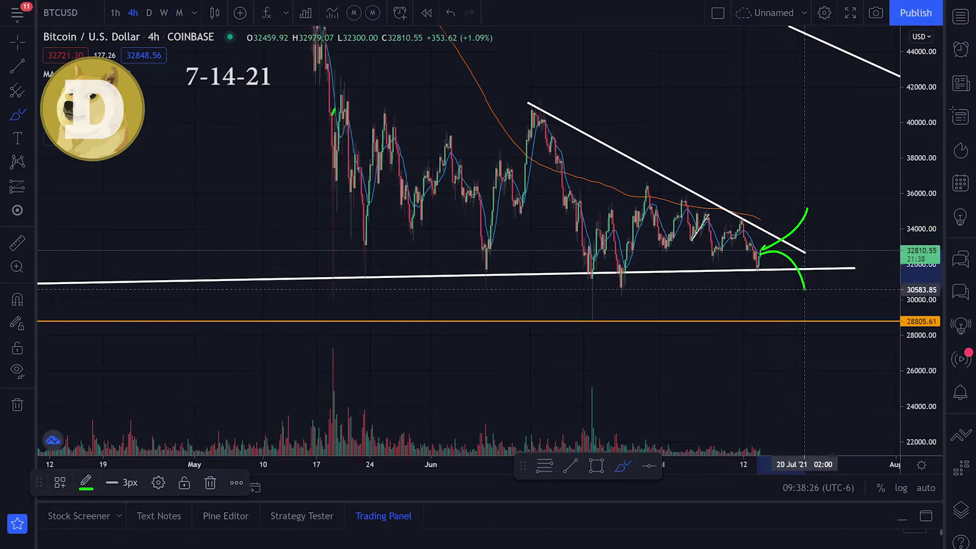
{"action": "key", "text": "ctrl+z"}
{"action": "scroll", "coordinate": [804, 304], "scroll_direction": "down", "scroll_amount": 10}
{"action": "key", "text": "ctrl+z"}
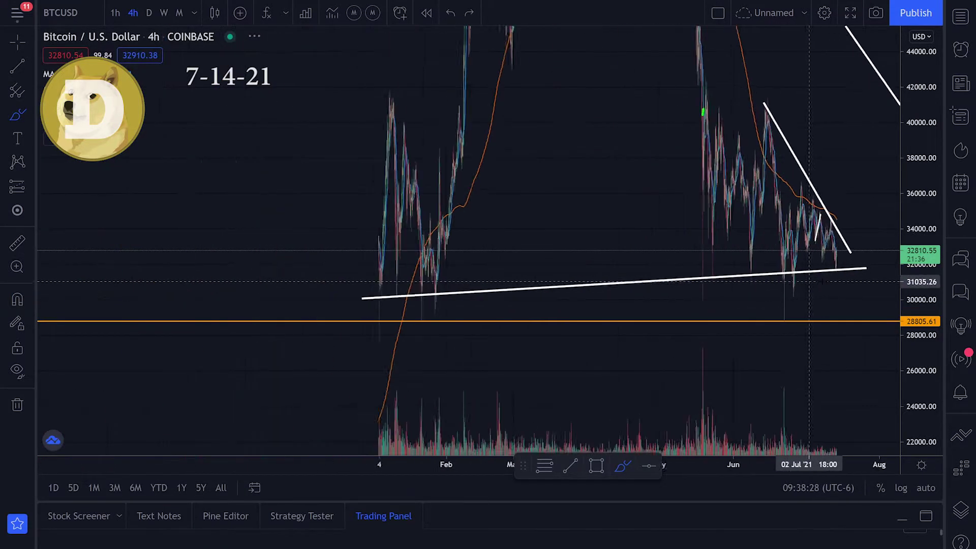
Step: Brush over Bitcoin's late-June wick from the ascending support line down to the horizontal 28805.61 line
{"action": "left_click_drag", "start_coordinate": [923, 149], "coordinate": [911, 310]}
{"action": "scroll", "coordinate": [912, 310], "scroll_direction": "up", "scroll_amount": 3}
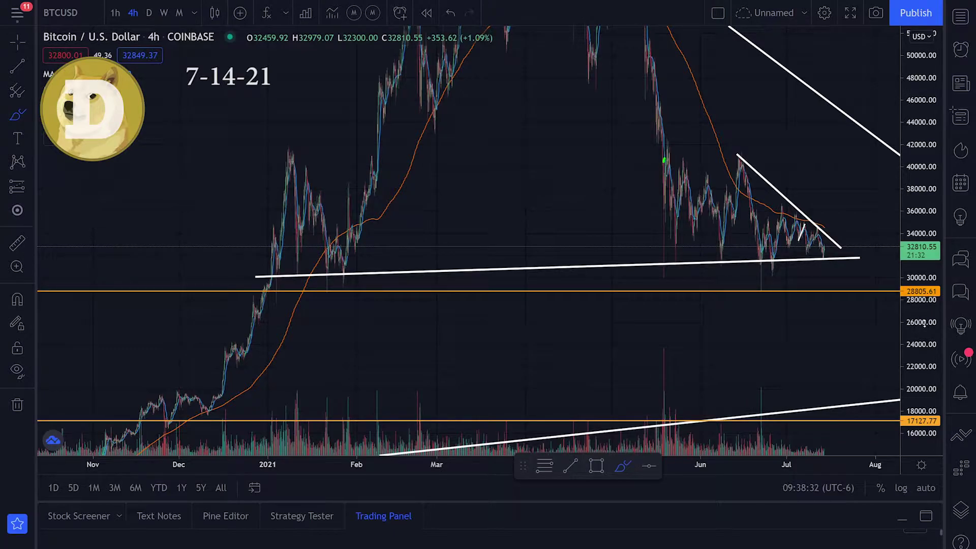
{"action": "left_click_drag", "start_coordinate": [925, 323], "coordinate": [923, 229]}
{"action": "left_click_drag", "start_coordinate": [761, 271], "coordinate": [762, 312]}
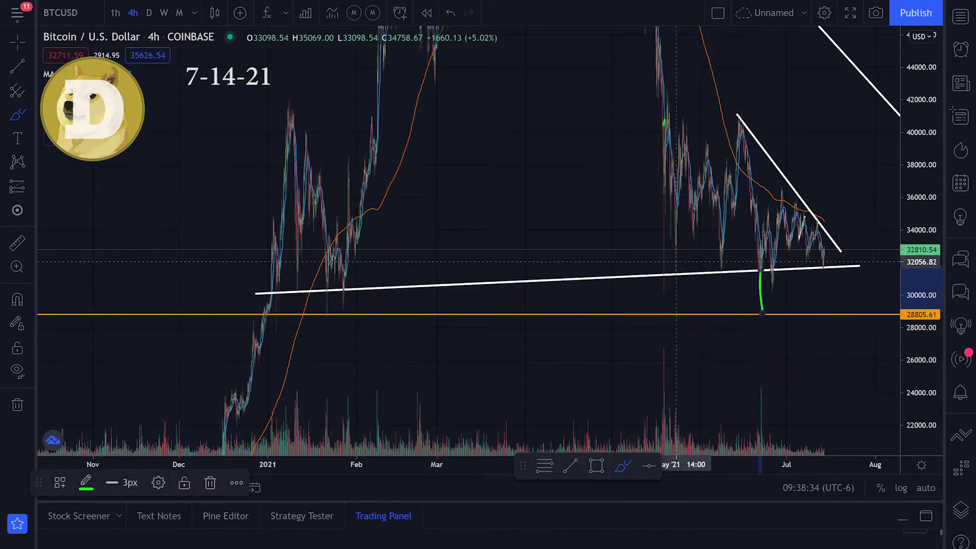
Step: Mark the three January wicks beneath the support line and a possible drop from the current price to the 28805.61 line, undoing each mark
{"action": "left_click_drag", "start_coordinate": [328, 282], "coordinate": [326, 316]}
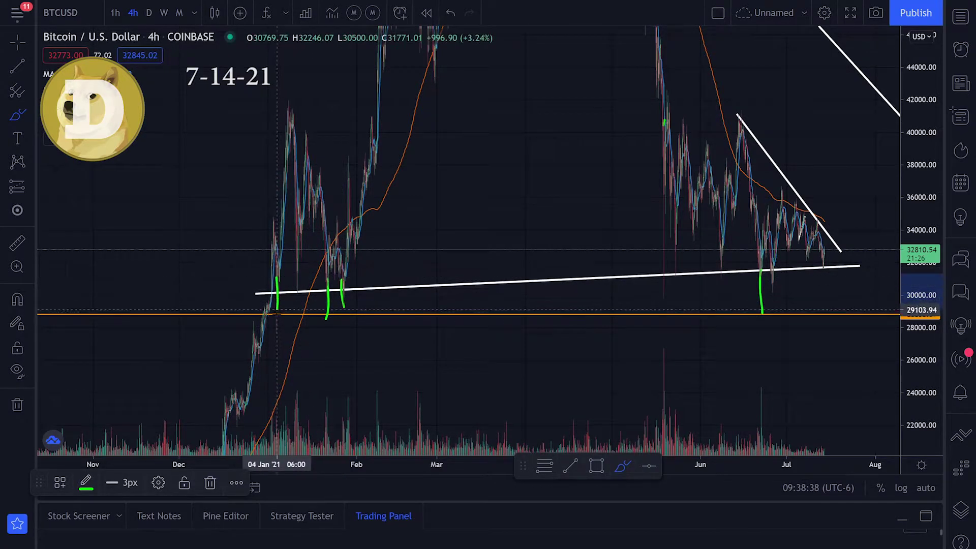
{"action": "key", "text": "ctrl+z"}
{"action": "key", "text": "ctrl+z"}
{"action": "key", "text": "ctrl+z"}
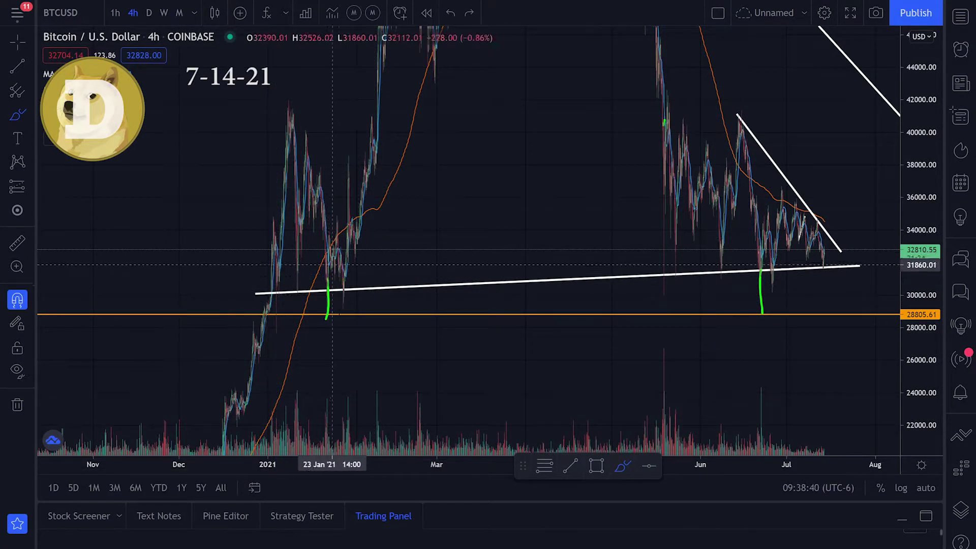
{"action": "key", "text": "ctrl+z"}
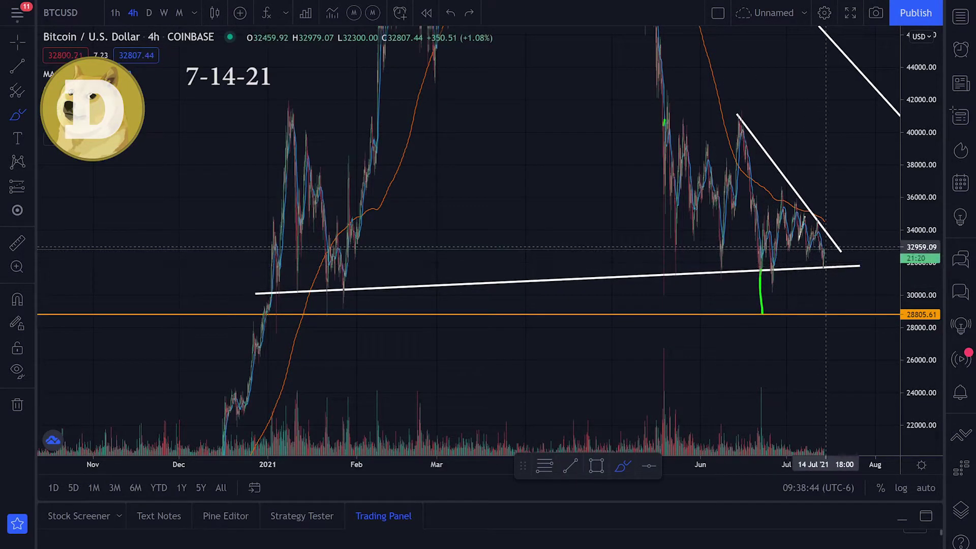
{"action": "left_click_drag", "start_coordinate": [826, 250], "coordinate": [828, 314]}
{"action": "key", "text": "ctrl+z"}
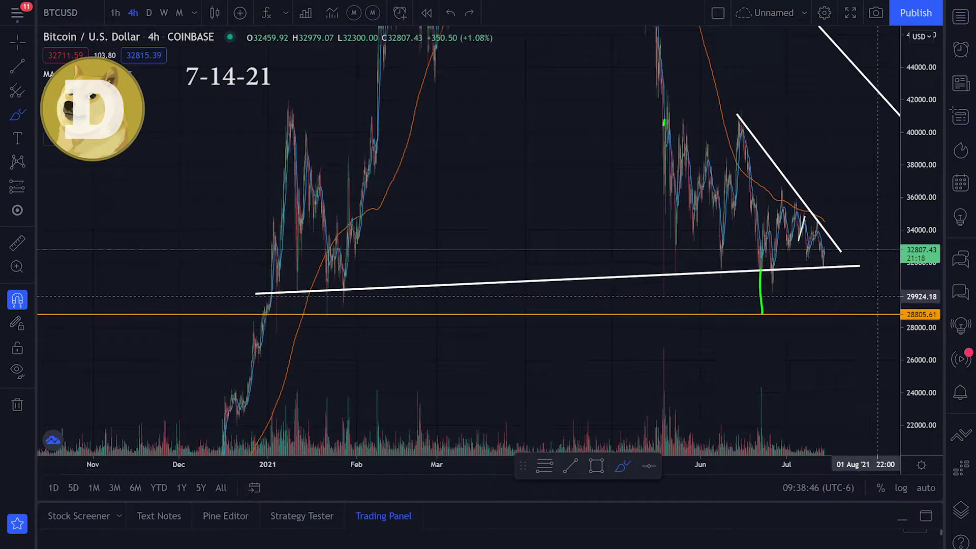
Step: Trace Bitcoin's narrowing swings since mid-June with a possible breakout and a possible drop to the 28805.61 line, and undo the marks
{"action": "scroll", "coordinate": [855, 293], "scroll_direction": "down", "scroll_amount": 4}
{"action": "left_click_drag", "start_coordinate": [914, 211], "coordinate": [913, 323]}
{"action": "scroll", "coordinate": [830, 323], "scroll_direction": "up", "scroll_amount": 5}
{"action": "scroll", "coordinate": [828, 323], "scroll_direction": "down", "scroll_amount": 2}
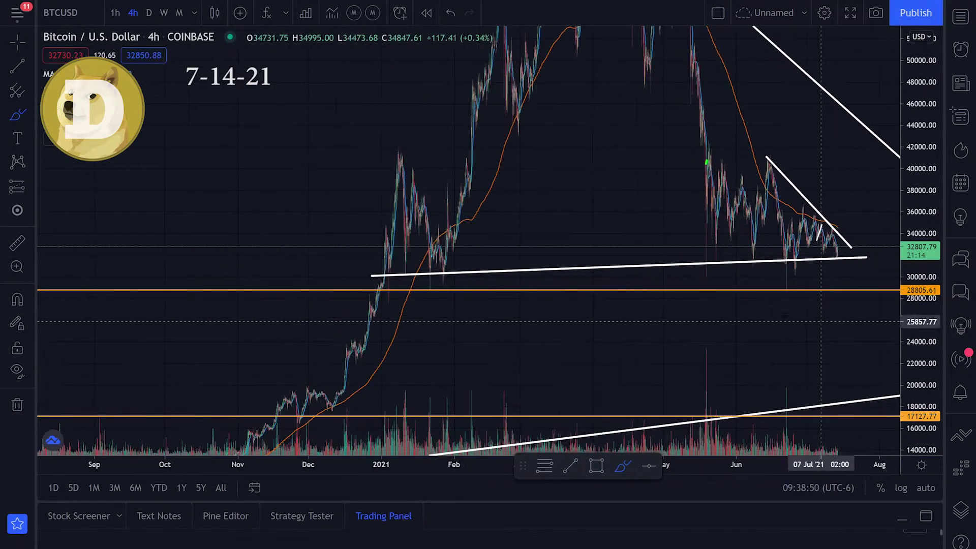
{"action": "scroll", "coordinate": [828, 323], "scroll_direction": "up", "scroll_amount": 4}
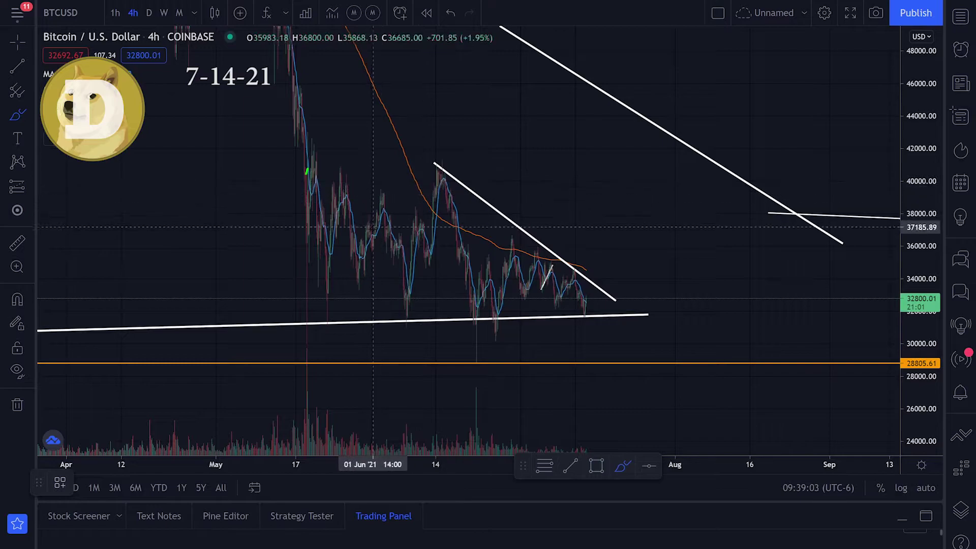
{"action": "mouse_move", "coordinate": [395, 311]}
{"action": "left_mouse_down"}
{"action": "mouse_move", "coordinate": [429, 200]}
{"action": "mouse_move", "coordinate": [488, 305]}
{"action": "mouse_move", "coordinate": [534, 264]}
{"action": "mouse_move", "coordinate": [567, 307]}
{"action": "mouse_move", "coordinate": [599, 306]}
{"action": "mouse_move", "coordinate": [637, 261]}
{"action": "left_mouse_up"}
{"action": "left_click_drag", "start_coordinate": [606, 299], "coordinate": [631, 358]}
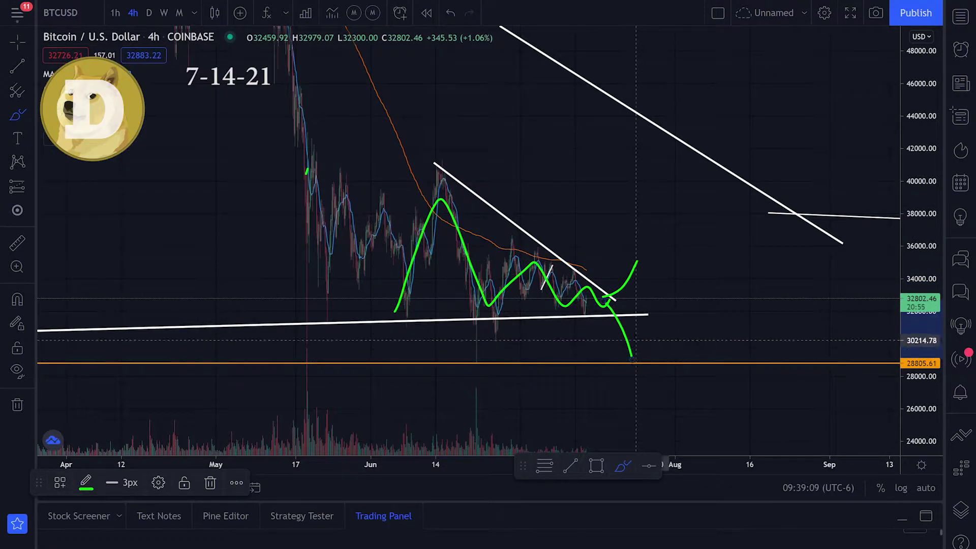
{"action": "key", "text": "ctrl+z"}
{"action": "key", "text": "ctrl+z"}
{"action": "key", "text": "ctrl+z"}
{"action": "key", "text": "ctrl+z"}
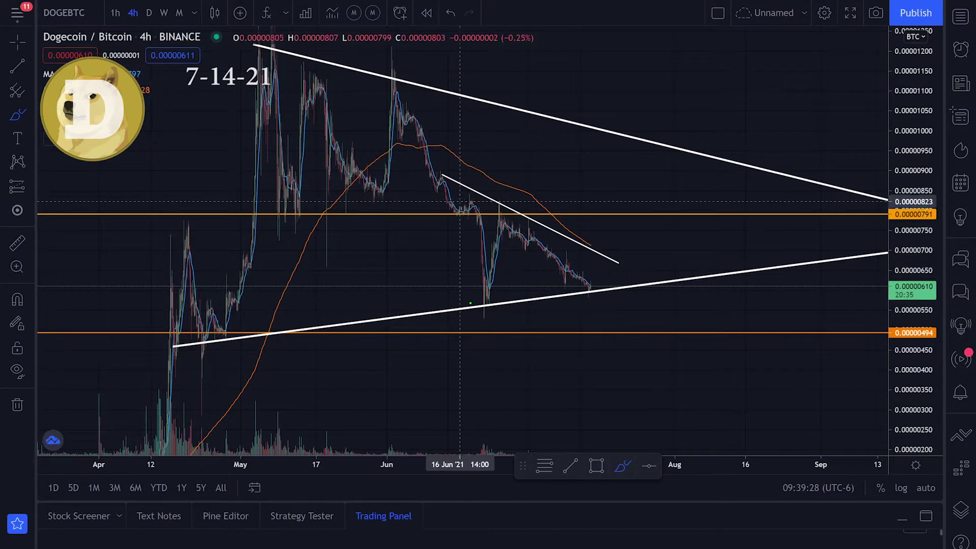
Step: Brush over Dogecoin/Bitcoin's decline since mid-June along the short descending trend line, mark its highs, and undo the marks
{"action": "mouse_move", "coordinate": [446, 179]}
{"action": "left_mouse_down"}
{"action": "mouse_move", "coordinate": [449, 209]}
{"action": "mouse_move", "coordinate": [487, 206]}
{"action": "mouse_move", "coordinate": [494, 294]}
{"action": "mouse_move", "coordinate": [534, 233]}
{"action": "left_mouse_up"}
{"action": "key", "text": "ctrl+z"}
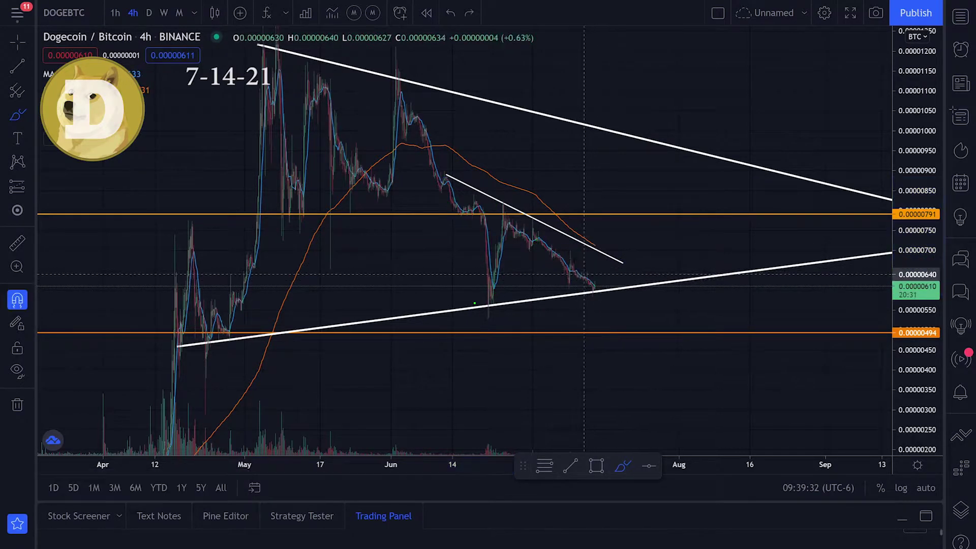
{"action": "mouse_move", "coordinate": [456, 171]}
{"action": "left_mouse_down"}
{"action": "mouse_move", "coordinate": [441, 171]}
{"action": "mouse_move", "coordinate": [454, 179]}
{"action": "left_mouse_up"}
{"action": "left_click_drag", "start_coordinate": [510, 203], "coordinate": [534, 227]}
{"action": "left_click_drag", "start_coordinate": [447, 174], "coordinate": [616, 289]}
{"action": "key", "text": "ctrl+z"}
{"action": "key", "text": "ctrl+z"}
{"action": "key", "text": "ctrl+z"}
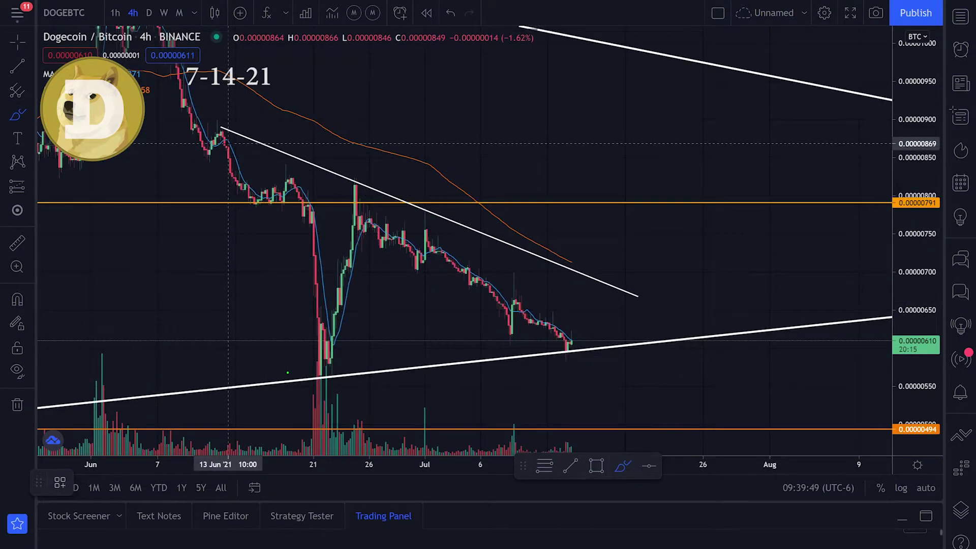
Step: Trace Dogecoin/Bitcoin's stepwise decline from mid-June, circle its current contact with the ascending support line, and undo the marks
{"action": "mouse_move", "coordinate": [228, 143]}
{"action": "left_mouse_down"}
{"action": "mouse_move", "coordinate": [285, 218]}
{"action": "mouse_move", "coordinate": [540, 331]}
{"action": "left_mouse_up"}
{"action": "mouse_move", "coordinate": [594, 349]}
{"action": "left_mouse_down"}
{"action": "mouse_move", "coordinate": [555, 351]}
{"action": "mouse_move", "coordinate": [623, 336]}
{"action": "mouse_move", "coordinate": [503, 357]}
{"action": "left_mouse_up"}
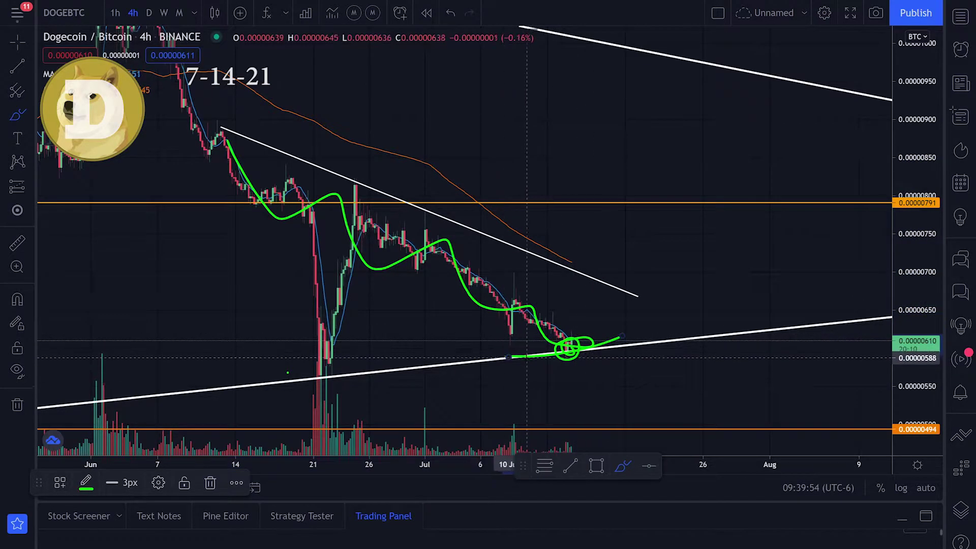
{"action": "key", "text": "ctrl+z"}
{"action": "key", "text": "ctrl+z"}
{"action": "key", "text": "ctrl+z"}
Step: Draw a steeper descending trend line from the 30 June high at about 0.00000788 to about 0.00000607 on 16 July
{"action": "scroll", "coordinate": [506, 327], "scroll_direction": "down", "scroll_amount": 5}
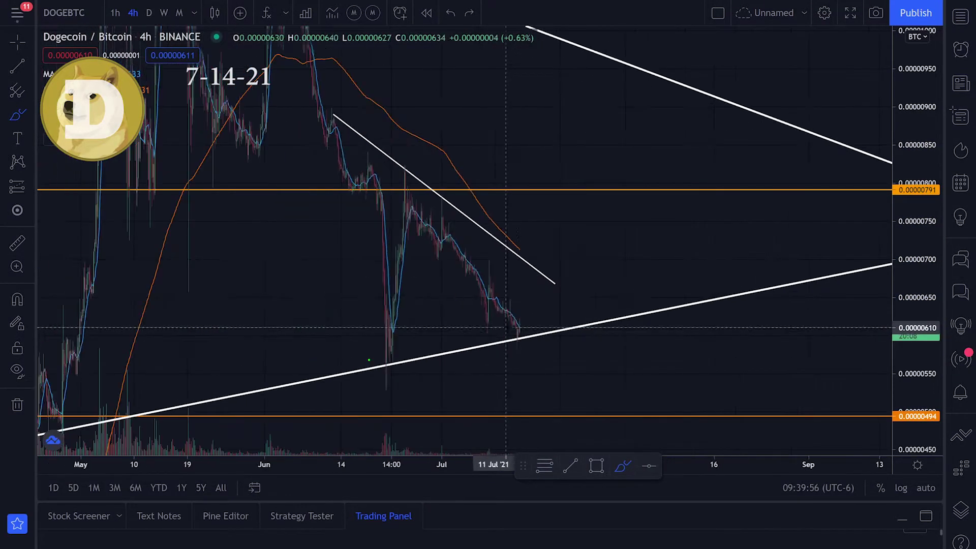
{"action": "scroll", "coordinate": [502, 328], "scroll_direction": "up", "scroll_amount": 7}
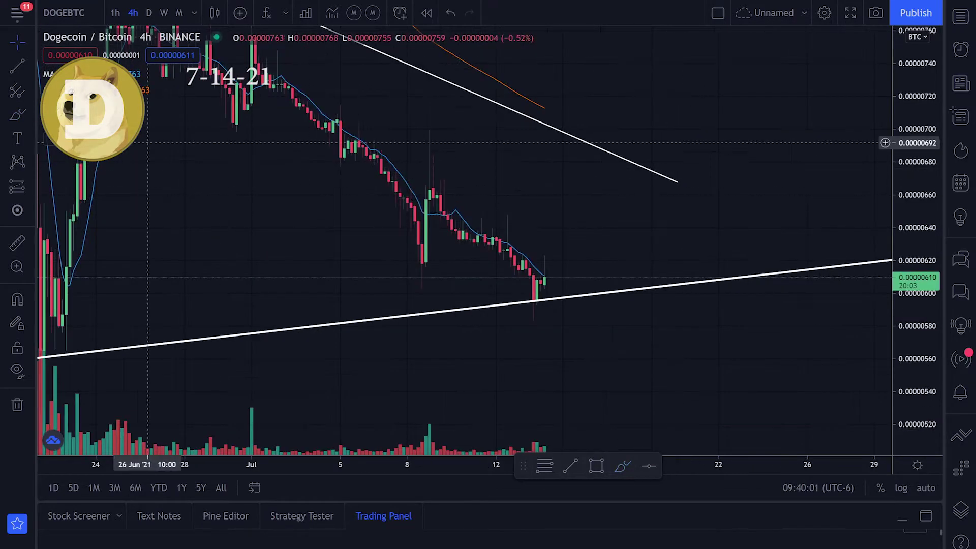
{"action": "left_click", "coordinate": [18, 114]}
{"action": "mouse_move", "coordinate": [536, 292]}
{"action": "left_mouse_down"}
{"action": "mouse_move", "coordinate": [529, 298]}
{"action": "mouse_move", "coordinate": [545, 279]}
{"action": "left_mouse_up"}
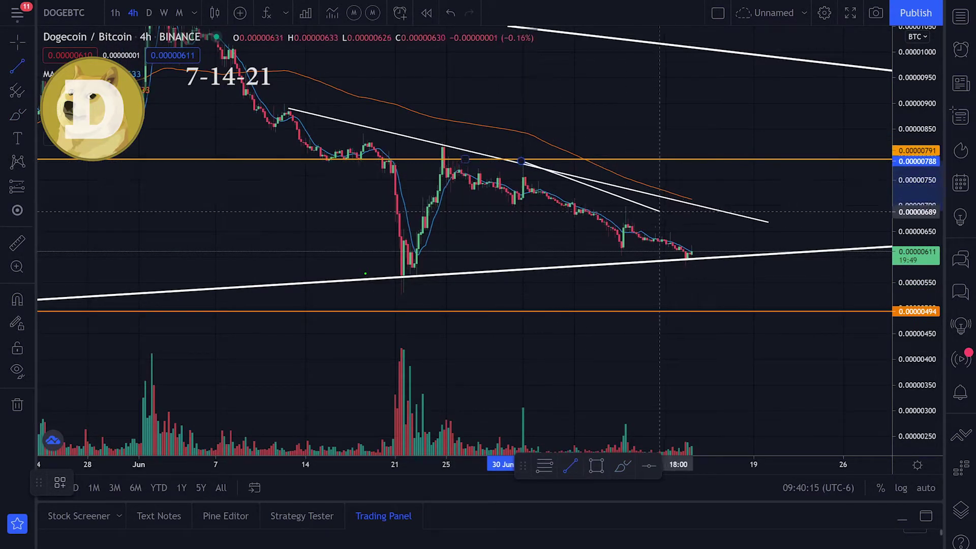
{"action": "left_click_drag", "start_coordinate": [718, 247], "coordinate": [718, 254]}
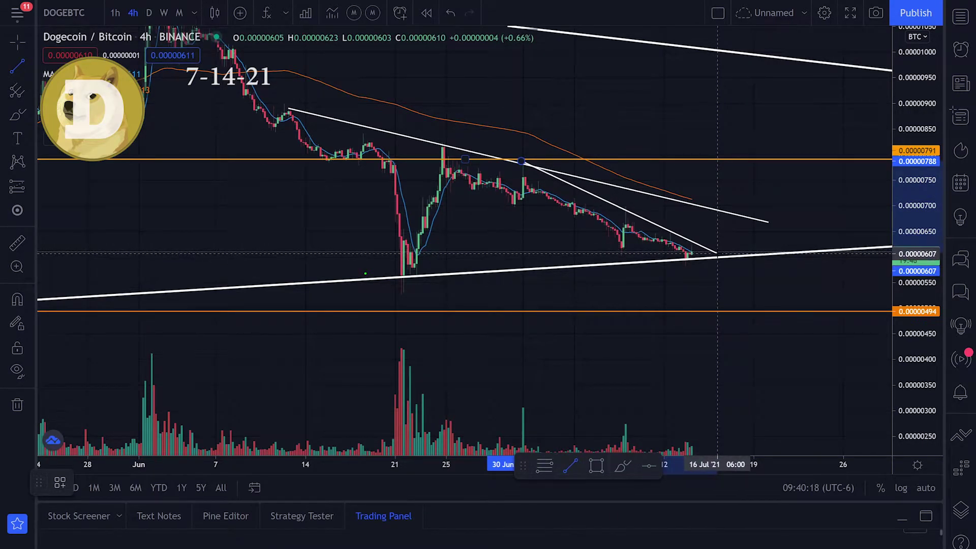
Step: Circle the three highs along the new steep descending trend line with the brush, and undo the circles
{"action": "left_click", "coordinate": [17, 118]}
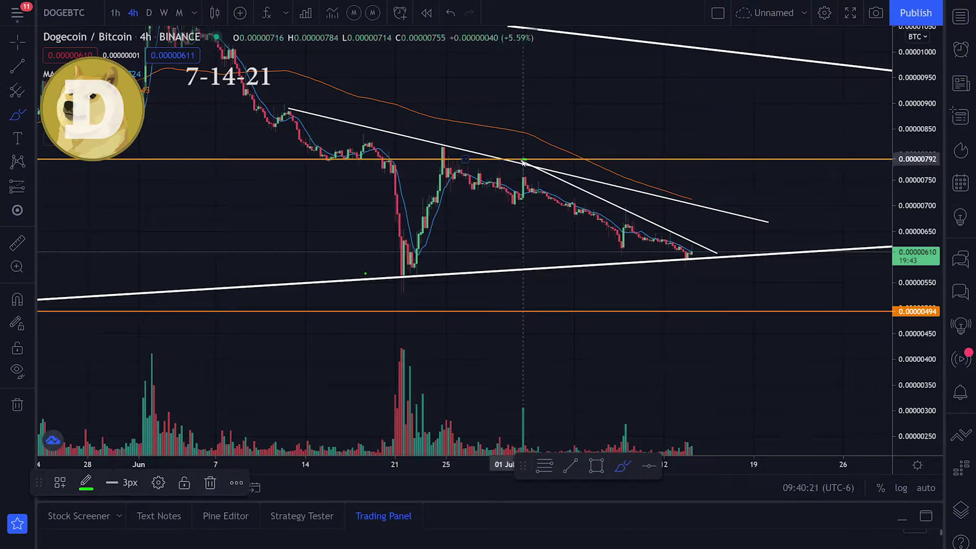
{"action": "left_click_drag", "start_coordinate": [524, 163], "coordinate": [530, 174]}
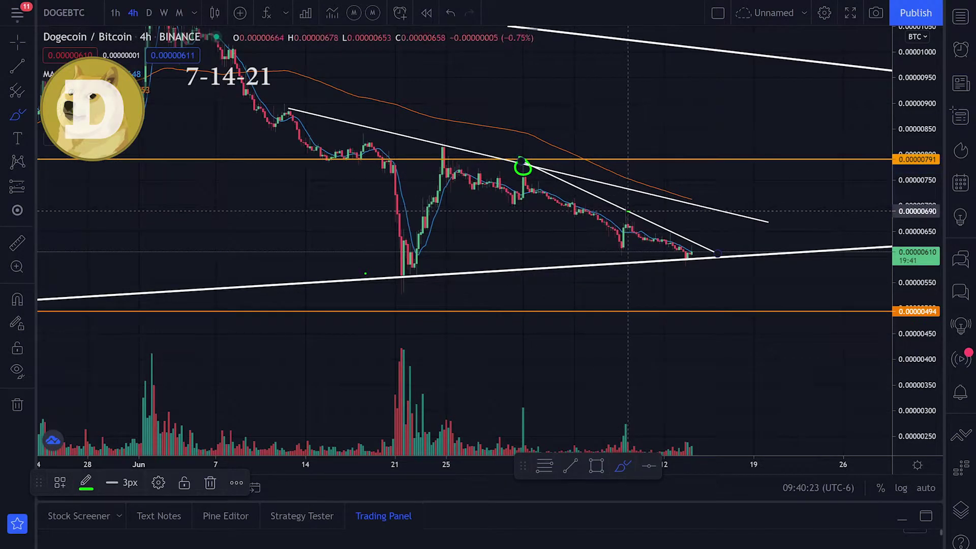
{"action": "left_click_drag", "start_coordinate": [671, 232], "coordinate": [677, 239]}
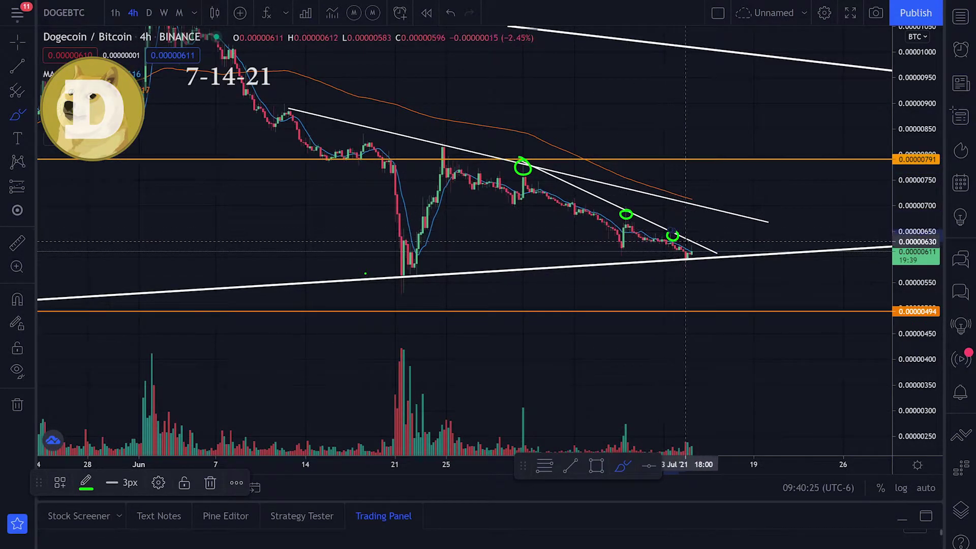
{"action": "key", "text": "ctrl+z"}
{"action": "key", "text": "ctrl+z"}
{"action": "key", "text": "ctrl+z"}
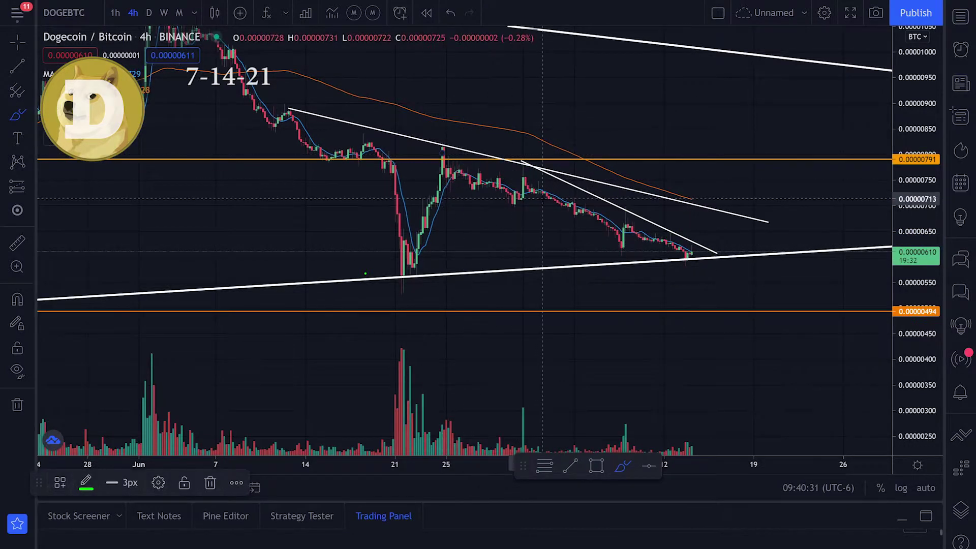
Step: Trace the price from the 30 June high to support and a possible rise to the upper descending trend line, and undo the marks
{"action": "mouse_move", "coordinate": [520, 162]}
{"action": "left_mouse_down"}
{"action": "mouse_move", "coordinate": [529, 200]}
{"action": "mouse_move", "coordinate": [623, 217]}
{"action": "mouse_move", "coordinate": [641, 245]}
{"action": "mouse_move", "coordinate": [698, 252]}
{"action": "left_mouse_up"}
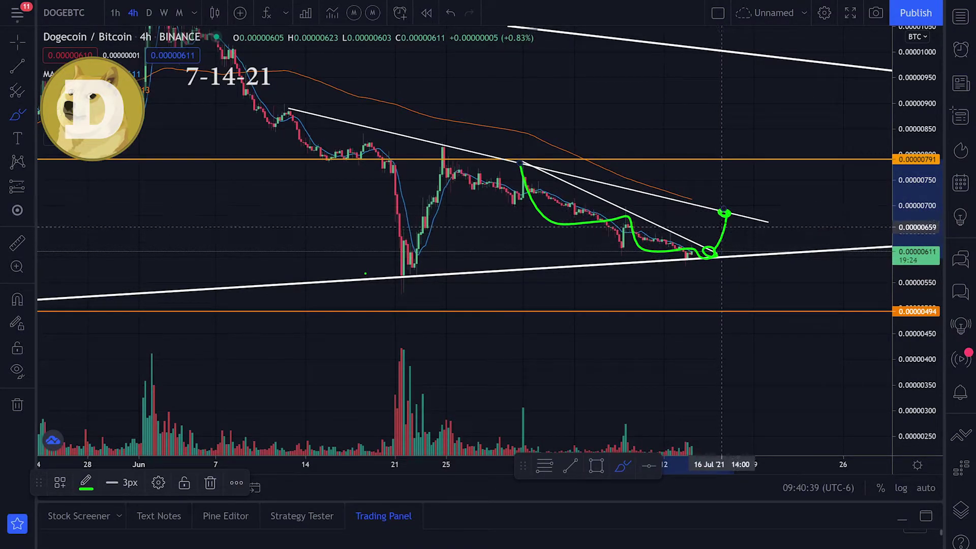
{"action": "key", "text": "ctrl+z"}
{"action": "key", "text": "ctrl+z"}
{"action": "key", "text": "ctrl+z"}
{"action": "key", "text": "ctrl+z"}
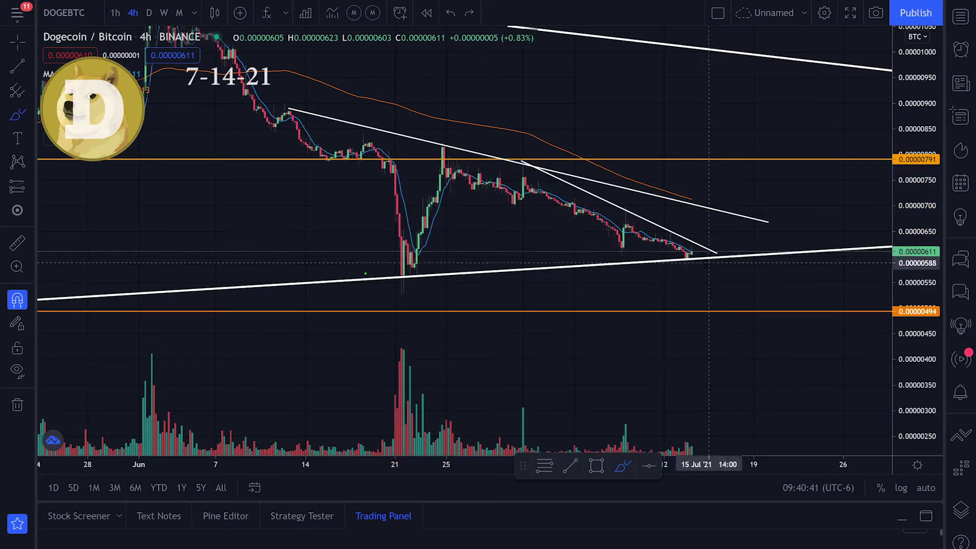
Step: Mark possible breakouts above the steep and the upper descending trend lines from the current price, and undo the marks
{"action": "left_click_drag", "start_coordinate": [694, 251], "coordinate": [713, 230]}
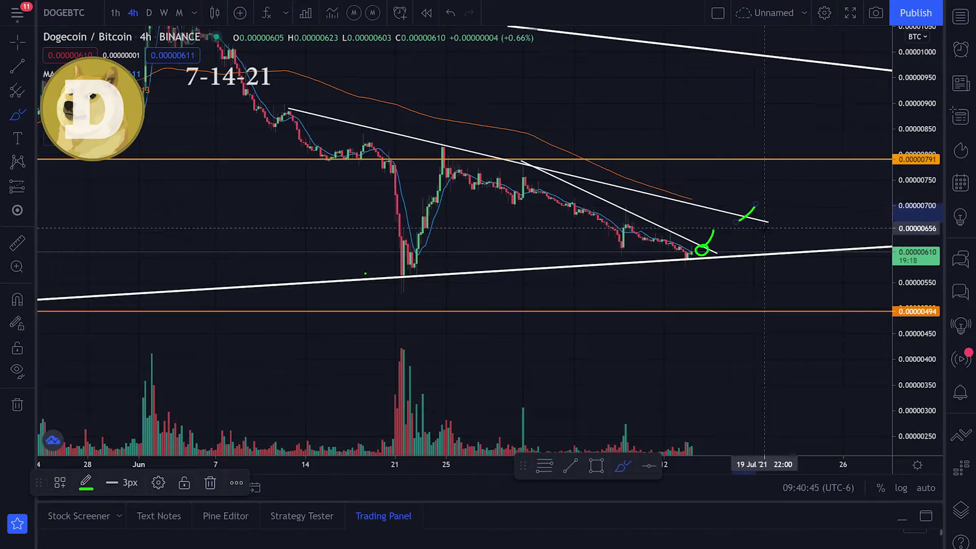
{"action": "key", "text": "ctrl+z"}
{"action": "key", "text": "ctrl+z"}
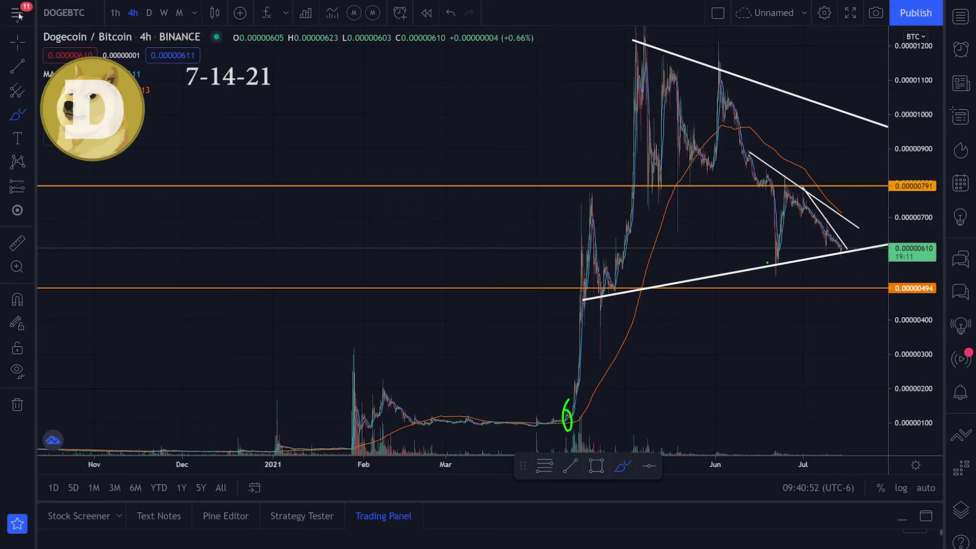
Step: Circle the late-June low on the ascending support line, trace the rebound from the 0.00000494 line to the May peak, and undo the rebound marks
{"action": "left_click_drag", "start_coordinate": [411, 144], "coordinate": [236, 154]}
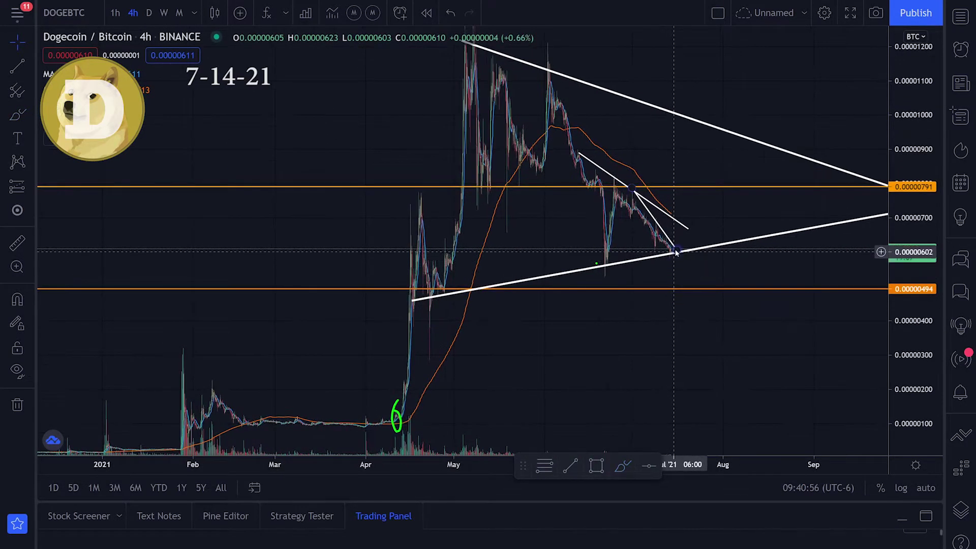
{"action": "left_click_drag", "start_coordinate": [681, 245], "coordinate": [673, 260]}
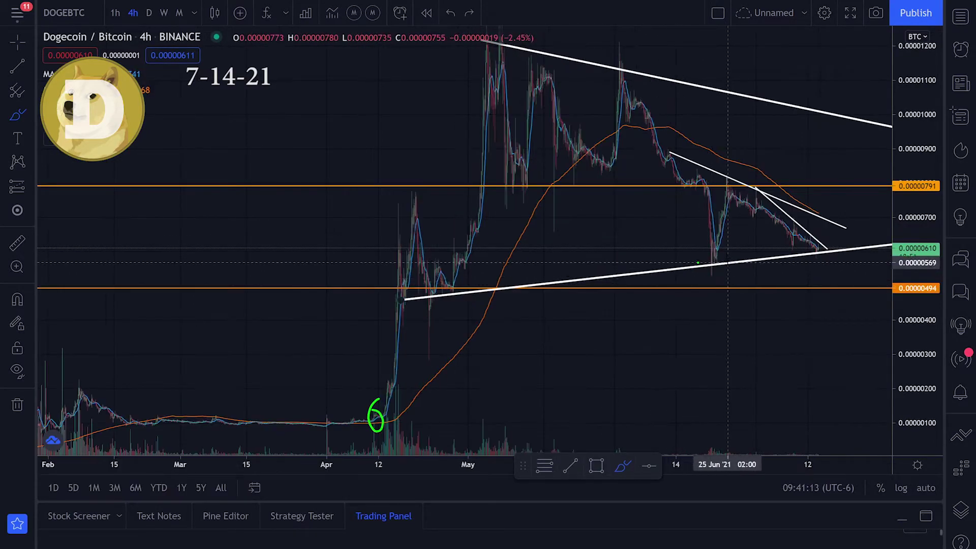
{"action": "mouse_move", "coordinate": [733, 253]}
{"action": "left_mouse_down"}
{"action": "mouse_move", "coordinate": [708, 266]}
{"action": "mouse_move", "coordinate": [729, 252]}
{"action": "left_mouse_up"}
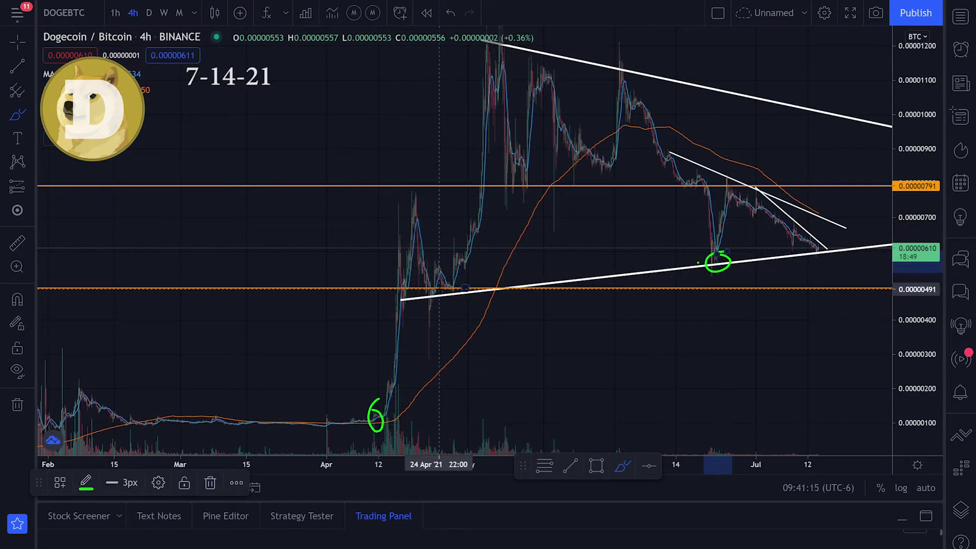
{"action": "mouse_move", "coordinate": [452, 286]}
{"action": "left_mouse_down"}
{"action": "mouse_move", "coordinate": [407, 291]}
{"action": "mouse_move", "coordinate": [397, 264]}
{"action": "mouse_move", "coordinate": [403, 289]}
{"action": "mouse_move", "coordinate": [420, 192]}
{"action": "mouse_move", "coordinate": [450, 295]}
{"action": "mouse_move", "coordinate": [470, 219]}
{"action": "mouse_move", "coordinate": [490, 47]}
{"action": "left_mouse_up"}
{"action": "key", "text": "ctrl+z"}
{"action": "key", "text": "ctrl+z"}
{"action": "key", "text": "ctrl+z"}
{"action": "scroll", "coordinate": [867, 214], "scroll_direction": "down", "scroll_amount": 3}
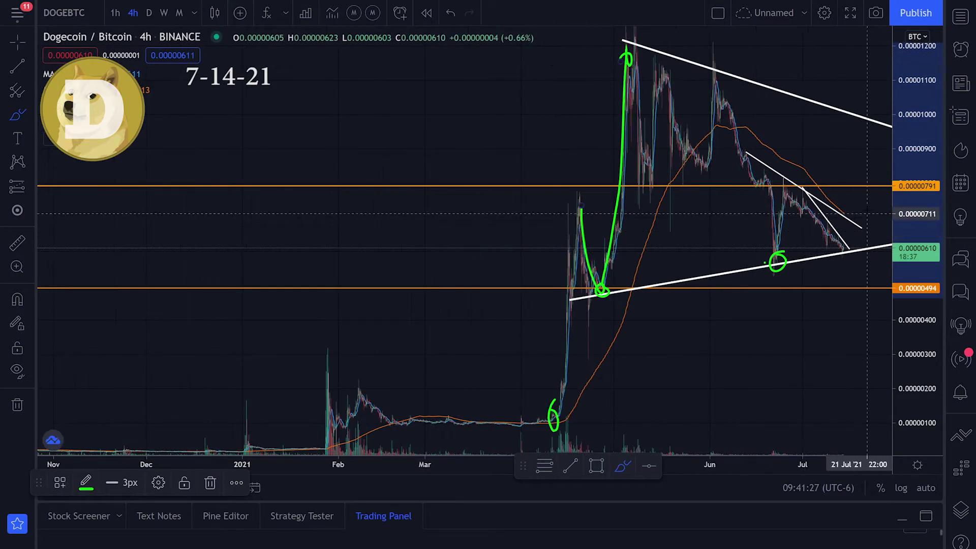
{"action": "scroll", "coordinate": [655, 196], "scroll_direction": "up", "scroll_amount": 5}
{"action": "key", "text": "ctrl+z"}
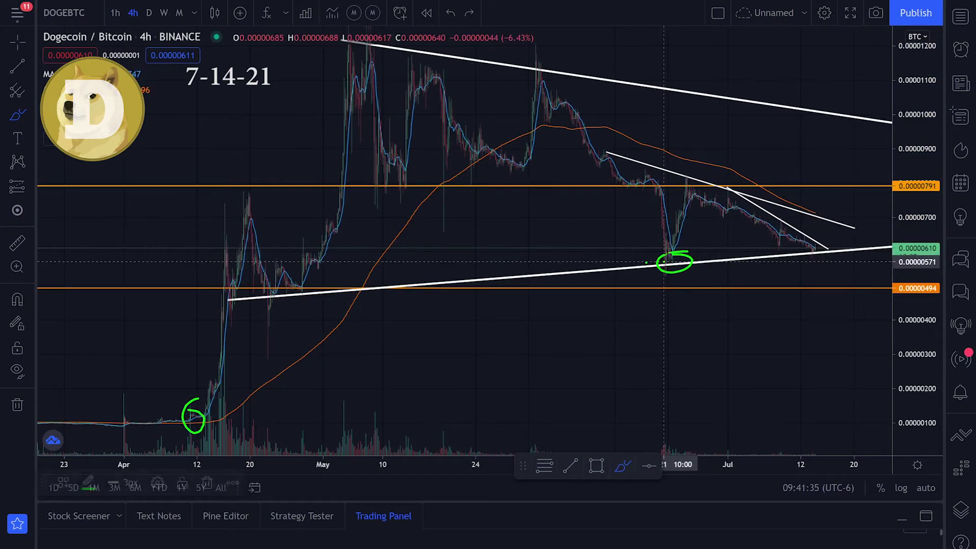
Step: Brush from the circled late-June low to the current price near the ascending support line, and undo the marks
{"action": "mouse_move", "coordinate": [672, 258]}
{"action": "left_mouse_down"}
{"action": "mouse_move", "coordinate": [696, 189]}
{"action": "mouse_move", "coordinate": [819, 248]}
{"action": "left_mouse_up"}
{"action": "key", "text": "ctrl+z"}
{"action": "key", "text": "ctrl+z"}
Step: Delete the green circle marking the late-June low and the stray green dot beside the ascending support line
{"action": "scroll", "coordinate": [811, 244], "scroll_direction": "down", "scroll_amount": 3}
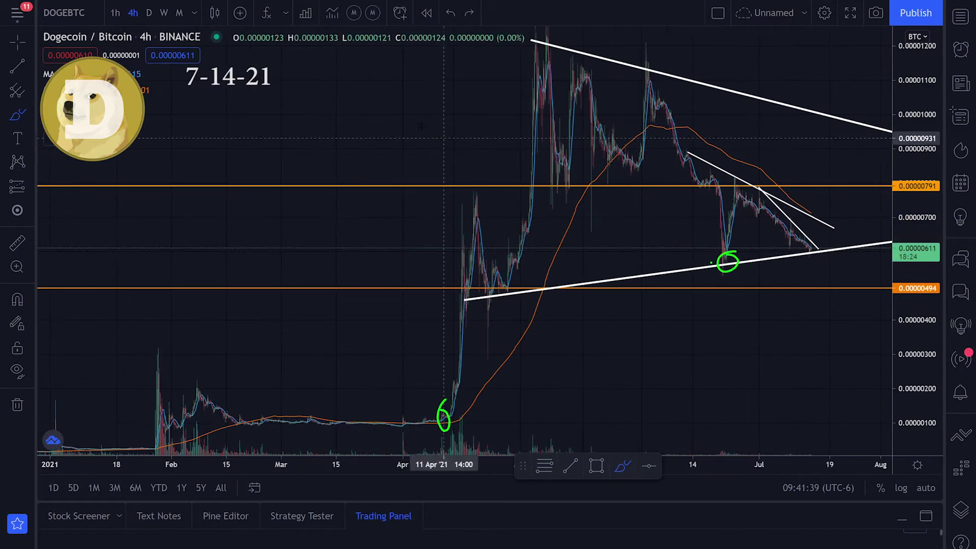
{"action": "left_click", "coordinate": [20, 45]}
{"action": "mouse_move", "coordinate": [727, 233]}
{"action": "left_mouse_down"}
{"action": "mouse_move", "coordinate": [555, 239]}
{"action": "mouse_move", "coordinate": [533, 264]}
{"action": "left_mouse_up"}
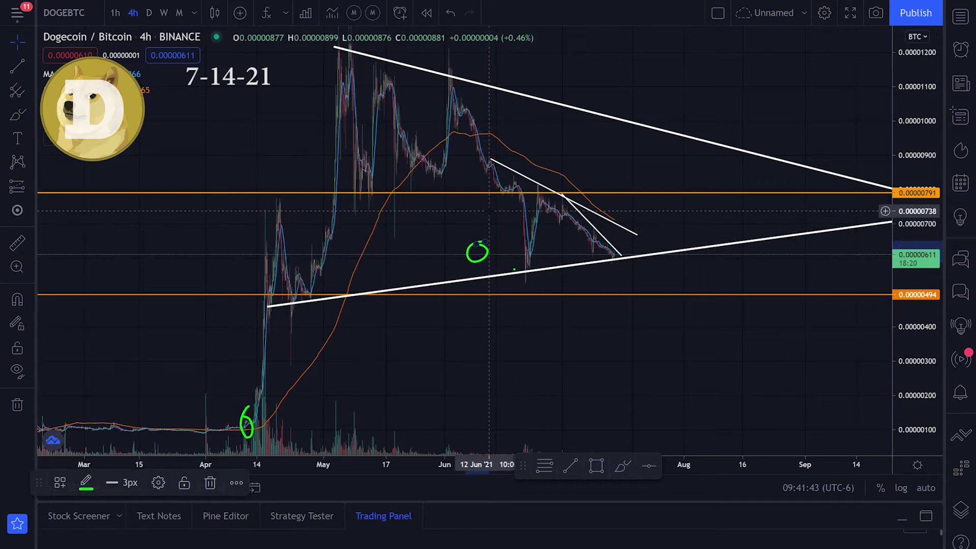
{"action": "left_click", "coordinate": [513, 271]}
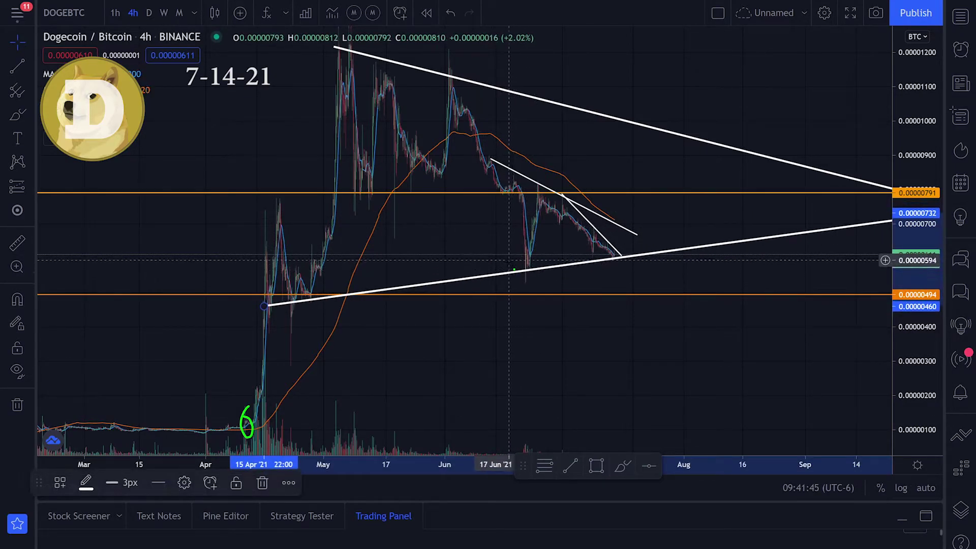
{"action": "left_click_drag", "start_coordinate": [509, 259], "coordinate": [512, 265]}
{"action": "left_click", "coordinate": [453, 236]}
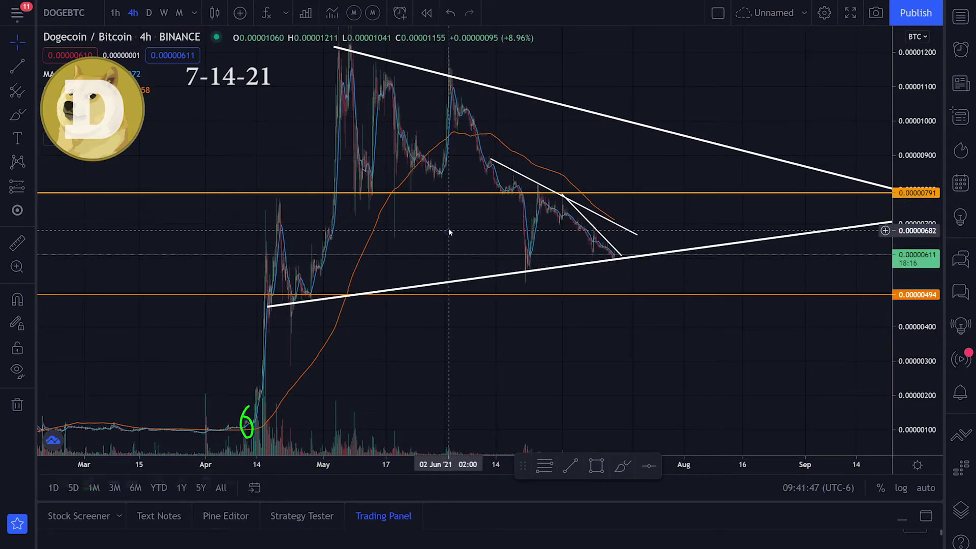
Step: Sketch a possible rise to the upper descending trend line and a return to the ascending support line, and undo the marks
{"action": "scroll", "coordinate": [584, 271], "scroll_direction": "up", "scroll_amount": 5}
{"action": "left_click_drag", "start_coordinate": [937, 395], "coordinate": [952, 238]}
{"action": "left_click", "coordinate": [17, 117]}
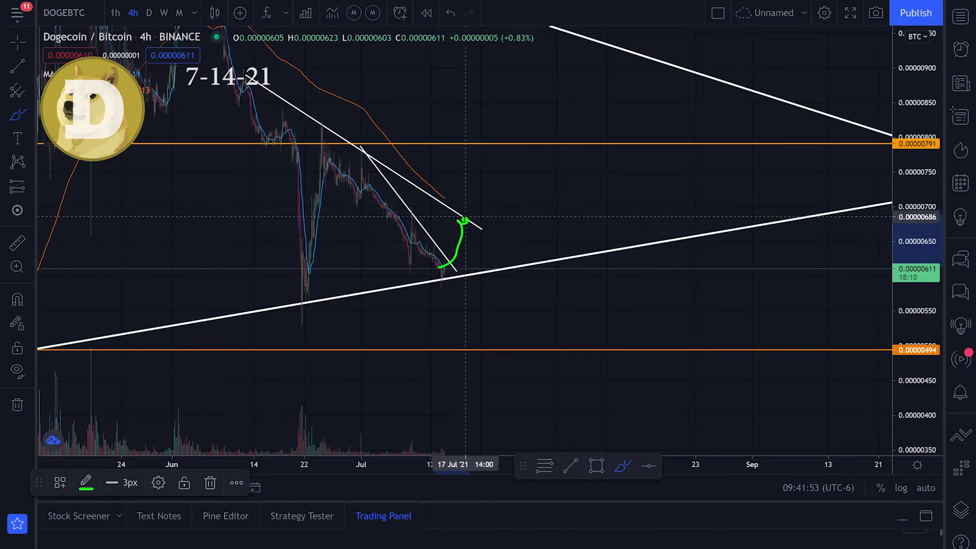
{"action": "key", "text": "Escape"}
{"action": "mouse_move", "coordinate": [466, 220]}
{"action": "left_mouse_down"}
{"action": "mouse_move", "coordinate": [475, 250]}
{"action": "mouse_move", "coordinate": [530, 290]}
{"action": "left_mouse_up"}
{"action": "left_click", "coordinate": [19, 115]}
{"action": "key", "text": "ctrl+z"}
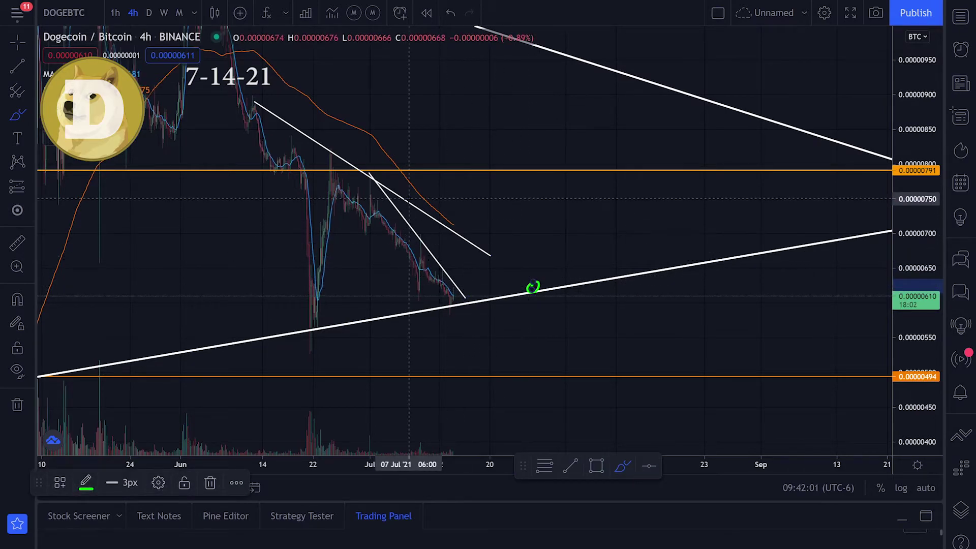
{"action": "left_click_drag", "start_coordinate": [410, 200], "coordinate": [571, 283]}
{"action": "left_click_drag", "start_coordinate": [508, 283], "coordinate": [571, 250]}
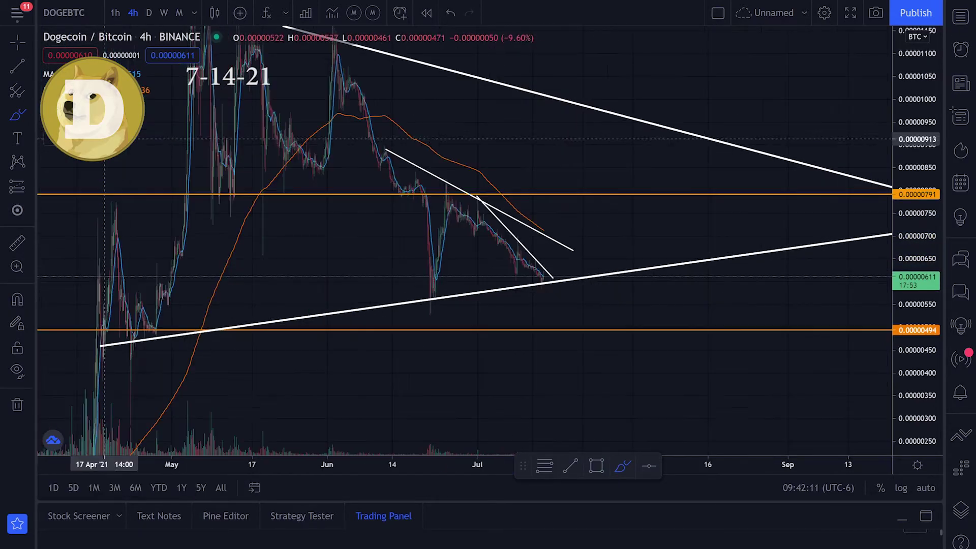
Step: Trace the orange moving average from mid-May to its latest point with the brush, and undo the trace
{"action": "mouse_move", "coordinate": [224, 275]}
{"action": "left_mouse_down"}
{"action": "mouse_move", "coordinate": [277, 193]}
{"action": "mouse_move", "coordinate": [338, 135]}
{"action": "mouse_move", "coordinate": [392, 121]}
{"action": "mouse_move", "coordinate": [541, 228]}
{"action": "left_mouse_up"}
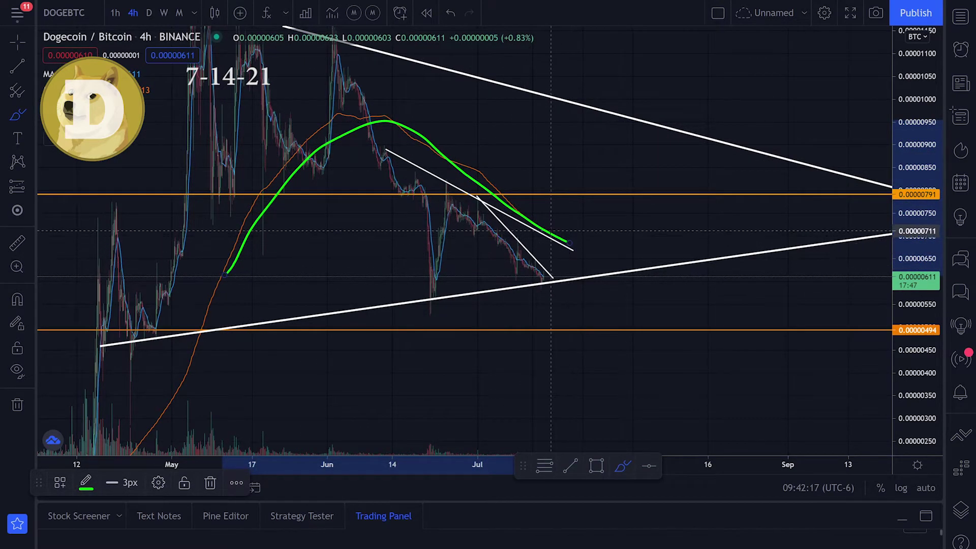
{"action": "key", "text": "ctrl+z"}
{"action": "scroll", "coordinate": [545, 220], "scroll_direction": "up", "scroll_amount": 2}
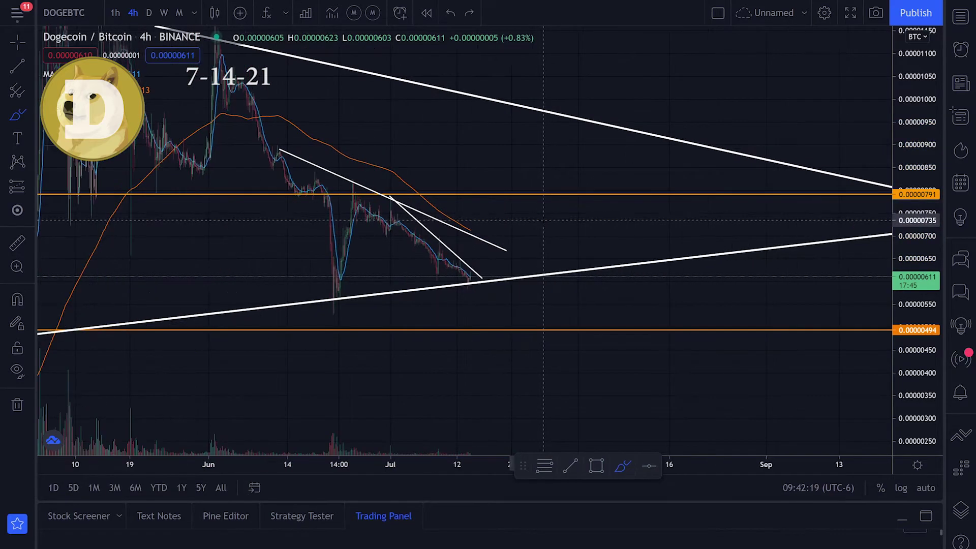
{"action": "scroll", "coordinate": [547, 222], "scroll_direction": "down", "scroll_amount": 2}
{"action": "mouse_move", "coordinate": [929, 65]}
{"action": "left_mouse_down"}
{"action": "mouse_move", "coordinate": [928, 168]}
{"action": "mouse_move", "coordinate": [928, 135]}
{"action": "left_mouse_up"}
{"action": "mouse_move", "coordinate": [254, 232]}
{"action": "left_mouse_down"}
{"action": "mouse_move", "coordinate": [344, 139]}
{"action": "mouse_move", "coordinate": [483, 176]}
{"action": "mouse_move", "coordinate": [573, 242]}
{"action": "left_mouse_up"}
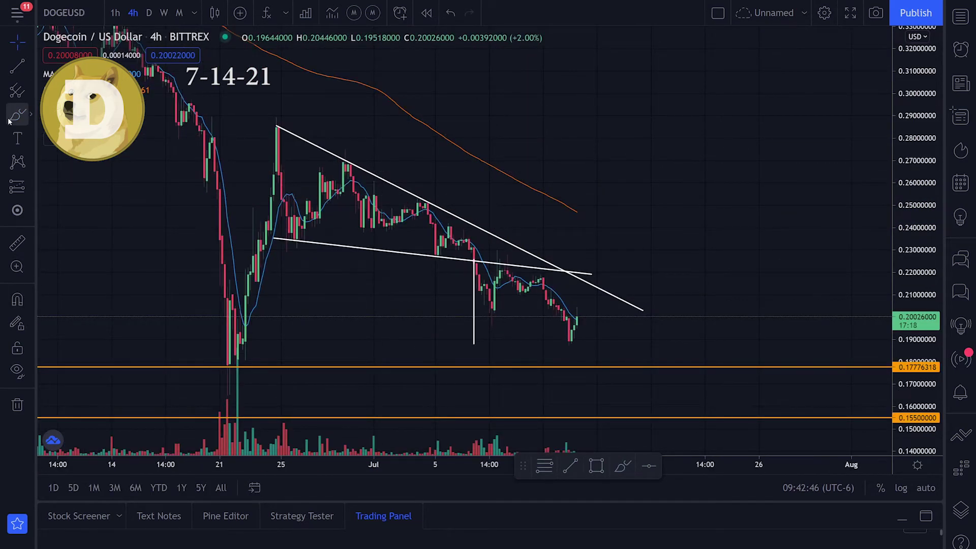
Step: Trace the upper descending trend line from the late-June high past its lower end with the brush, and undo the trace
{"action": "left_click", "coordinate": [17, 115]}
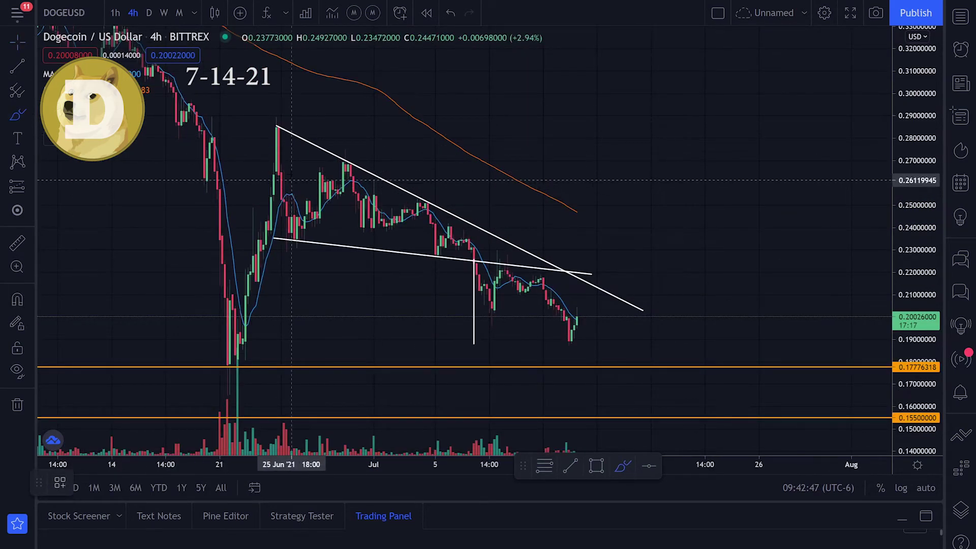
{"action": "mouse_move", "coordinate": [277, 126]}
{"action": "left_mouse_down"}
{"action": "mouse_move", "coordinate": [414, 211]}
{"action": "mouse_move", "coordinate": [605, 290]}
{"action": "left_mouse_up"}
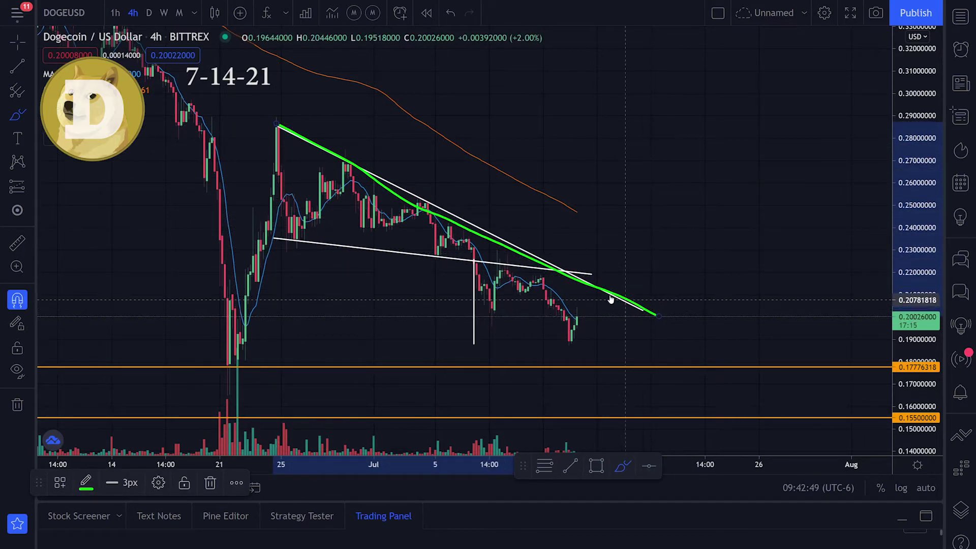
{"action": "key", "text": "ctrl+z"}
{"action": "mouse_move", "coordinate": [275, 150]}
{"action": "left_mouse_down"}
{"action": "mouse_move", "coordinate": [300, 222]}
{"action": "mouse_move", "coordinate": [422, 239]}
{"action": "mouse_move", "coordinate": [524, 300]}
{"action": "left_mouse_up"}
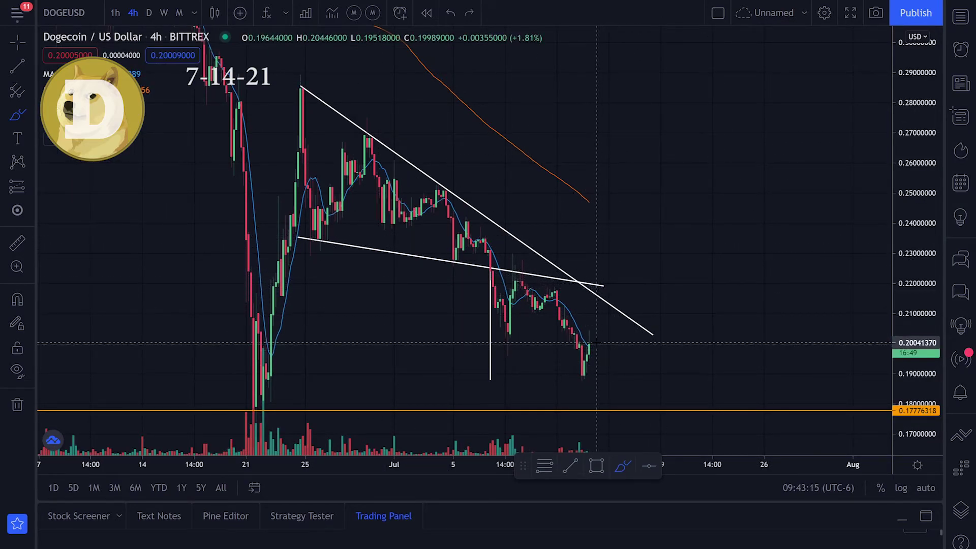
Step: Circle the current price and sketch a possible rise to the upper descending trend line, and undo the marks
{"action": "mouse_move", "coordinate": [595, 338]}
{"action": "left_mouse_down"}
{"action": "mouse_move", "coordinate": [584, 339]}
{"action": "mouse_move", "coordinate": [609, 312]}
{"action": "left_mouse_up"}
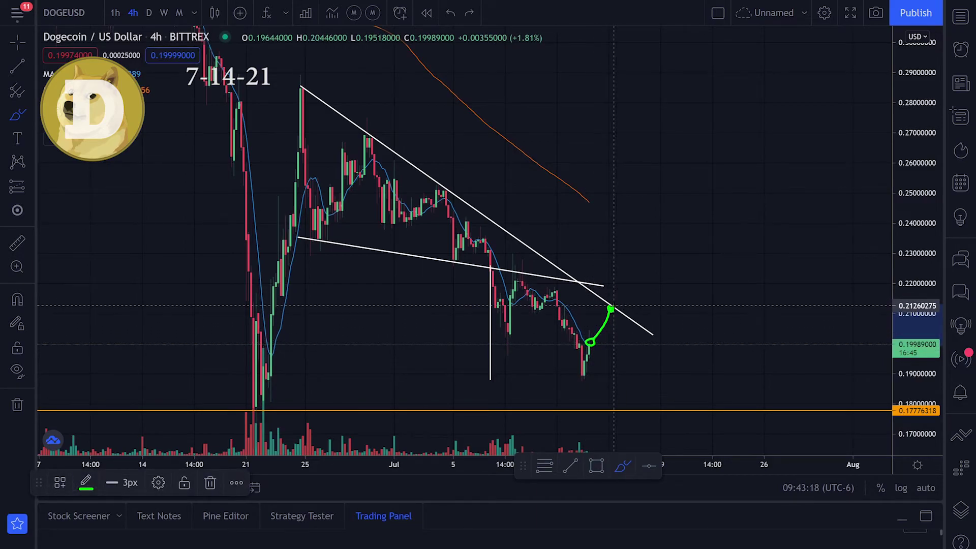
{"action": "key", "text": "ctrl+z"}
{"action": "key", "text": "ctrl+z"}
{"action": "key", "text": "ctrl+z"}
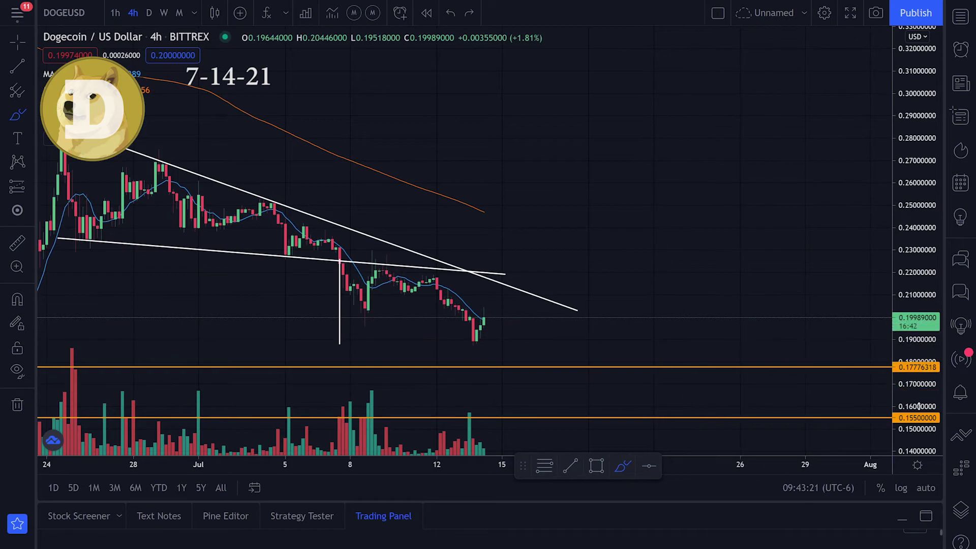
Step: Enlarge the price scale around the latest candles and switch the Dogecoin chart to the one-hour interval
{"action": "left_click_drag", "start_coordinate": [919, 406], "coordinate": [920, 216]}
{"action": "left_click", "coordinate": [17, 42]}
{"action": "left_click_drag", "start_coordinate": [487, 197], "coordinate": [587, 114]}
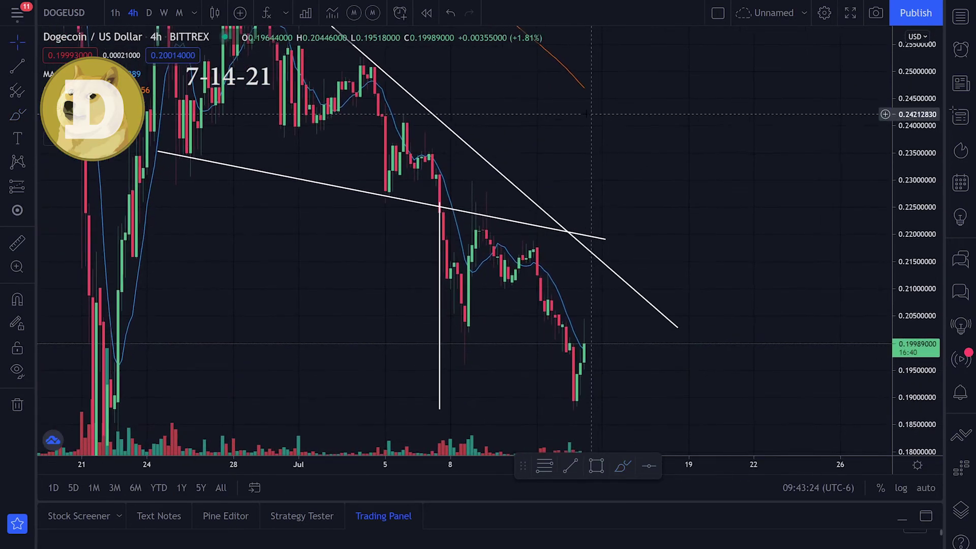
{"action": "left_click", "coordinate": [115, 14]}
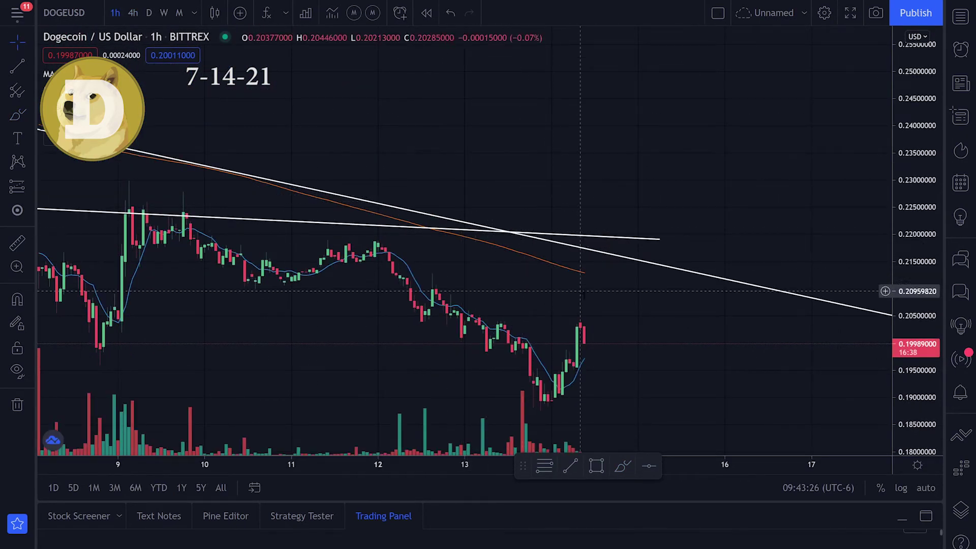
Step: Circle the latest hourly peak and mark the drop after it with the brush, and undo the drop mark
{"action": "left_click", "coordinate": [18, 116]}
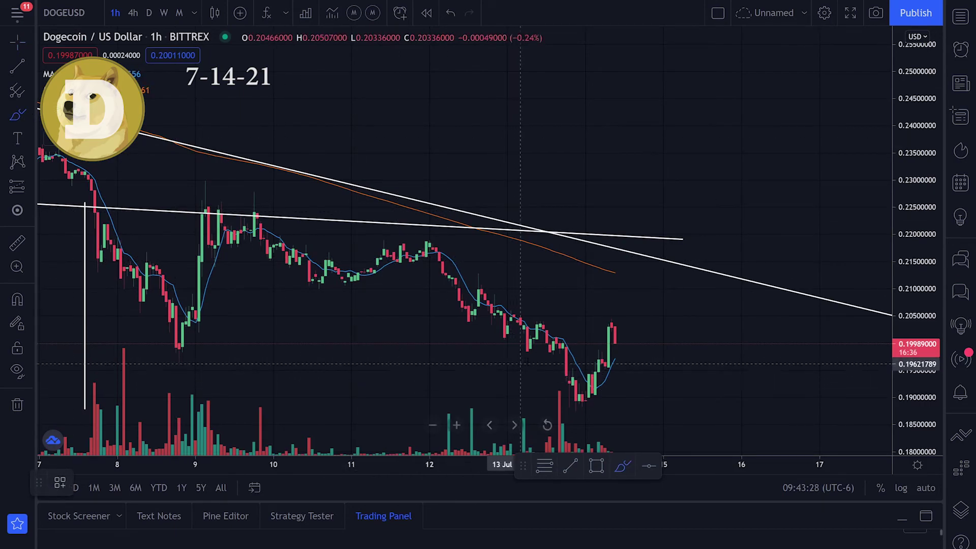
{"action": "left_click_drag", "start_coordinate": [615, 319], "coordinate": [612, 330]}
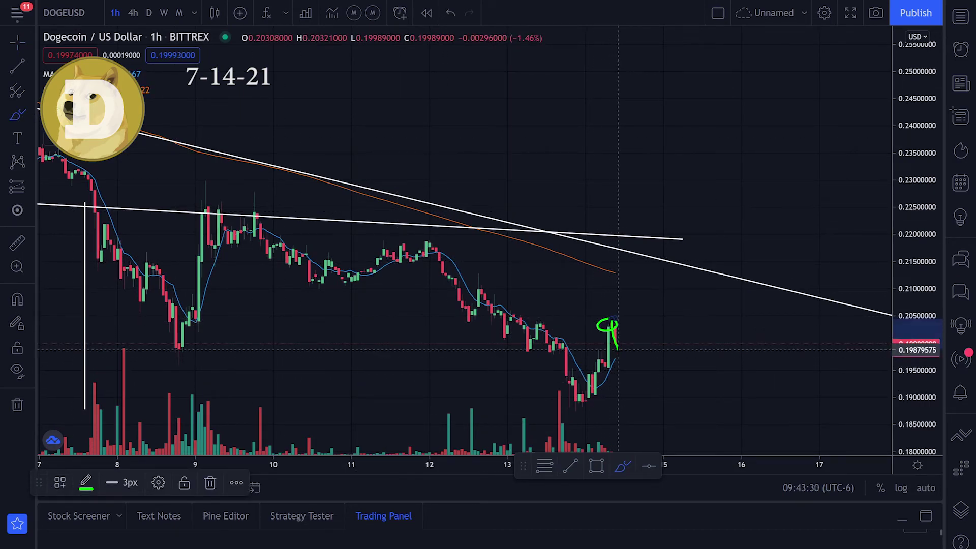
{"action": "key", "text": "ctrl+z"}
{"action": "scroll", "coordinate": [601, 382], "scroll_direction": "up", "scroll_amount": 2}
{"action": "key", "text": "ctrl"}
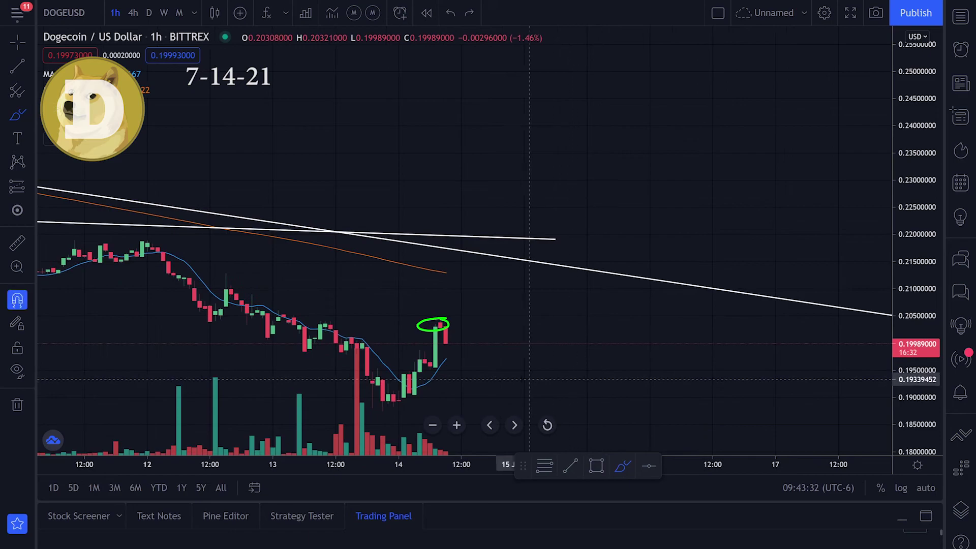
Step: Brush along the latest hourly price rise near the blue moving average, and undo the marks
{"action": "mouse_move", "coordinate": [416, 373]}
{"action": "left_mouse_down"}
{"action": "mouse_move", "coordinate": [440, 326]}
{"action": "mouse_move", "coordinate": [450, 344]}
{"action": "left_mouse_up"}
{"action": "key", "text": "ctrl+z"}
{"action": "mouse_move", "coordinate": [410, 374]}
{"action": "left_mouse_down"}
{"action": "mouse_move", "coordinate": [435, 368]}
{"action": "mouse_move", "coordinate": [448, 337]}
{"action": "left_mouse_up"}
{"action": "key", "text": "ctrl+z"}
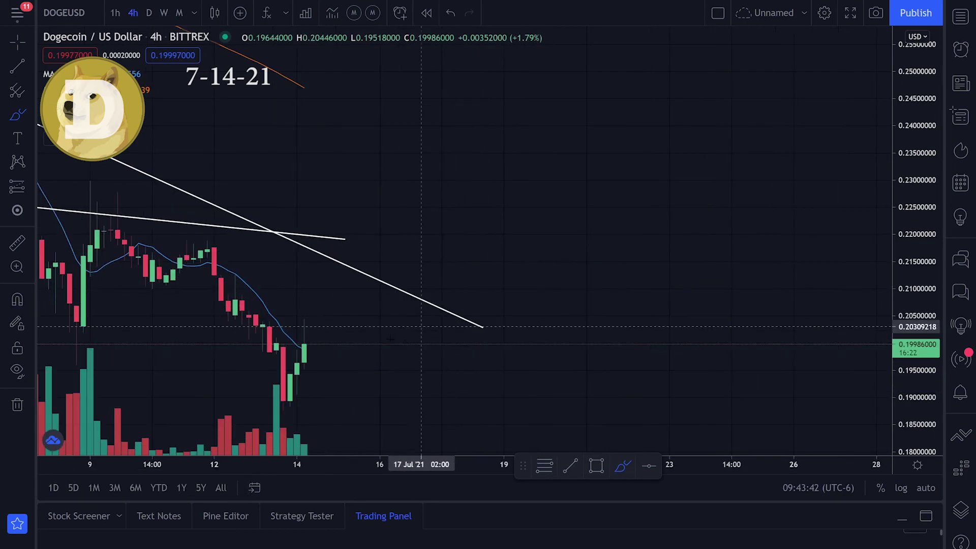
Step: On the four-hour chart, trace the end of the blue moving average to just past the latest candle, and undo the trace
{"action": "mouse_move", "coordinate": [269, 316]}
{"action": "left_mouse_down"}
{"action": "mouse_move", "coordinate": [297, 346]}
{"action": "mouse_move", "coordinate": [318, 350]}
{"action": "left_mouse_up"}
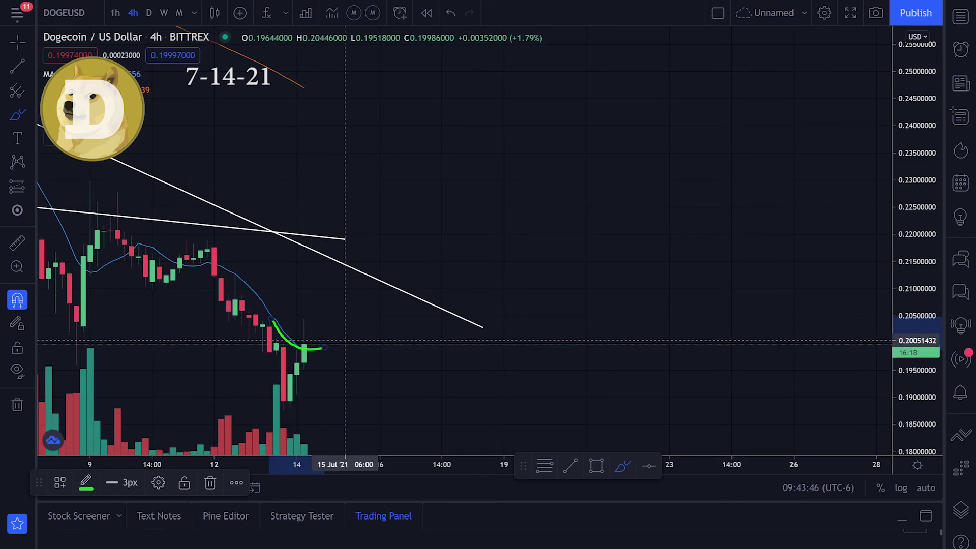
{"action": "key", "text": "ctrl+z"}
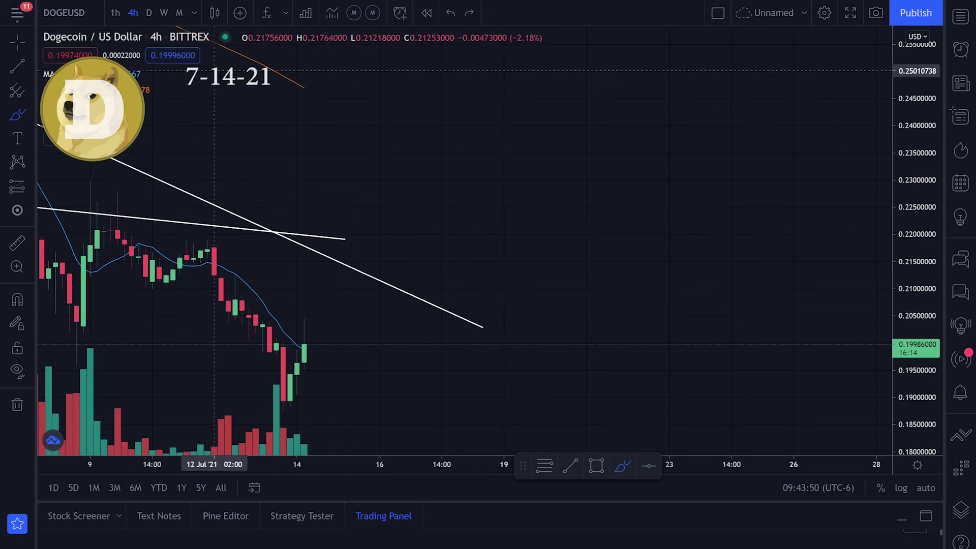
{"action": "scroll", "coordinate": [458, 223], "scroll_direction": "down", "scroll_amount": 5}
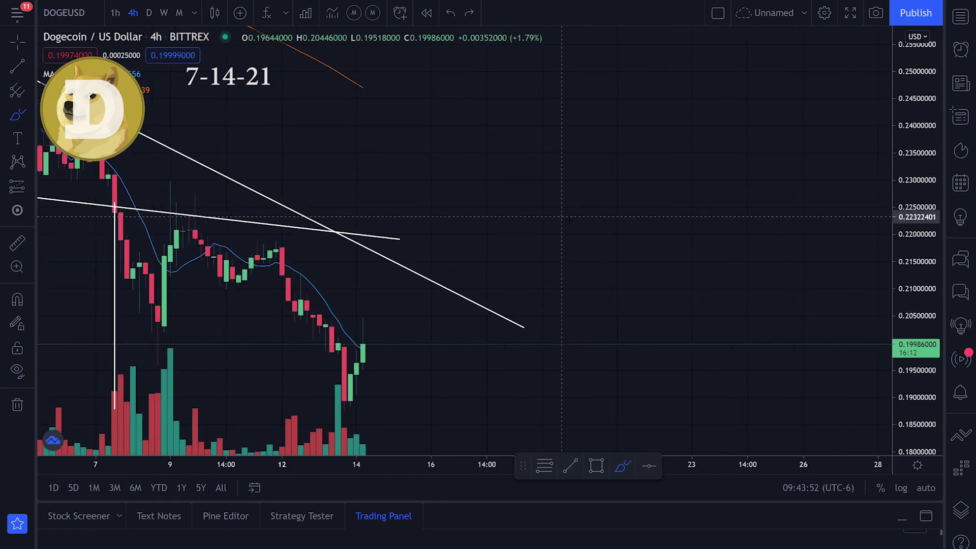